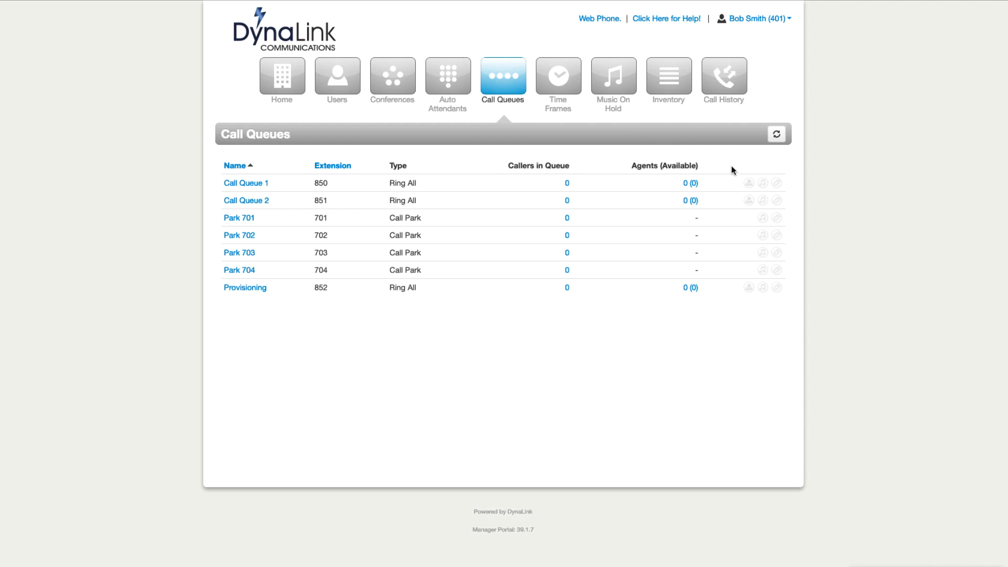
Step: Open Call Queue 1 for editing and try each queue type in turn, finishing on Ring All
click(777, 184)
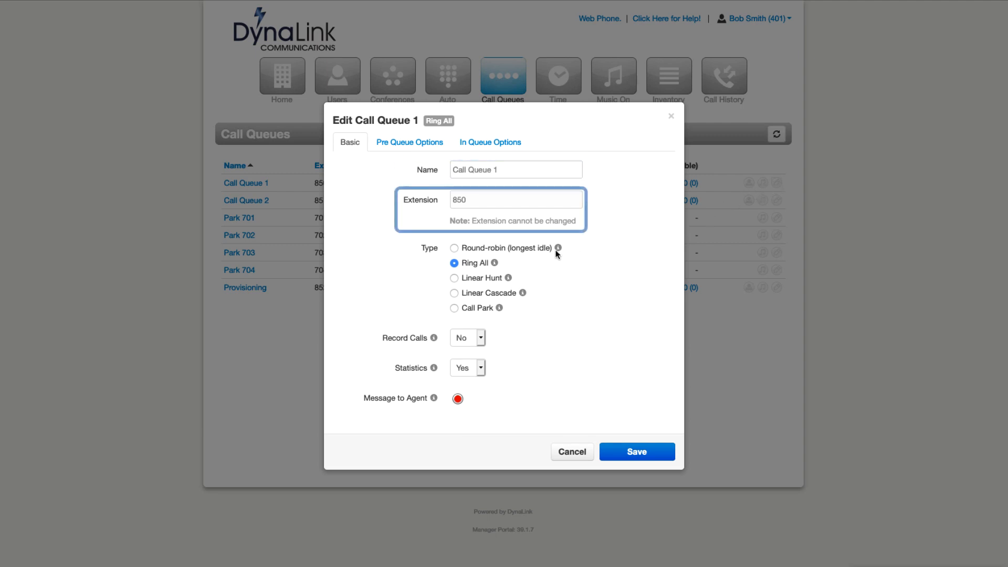
click(454, 249)
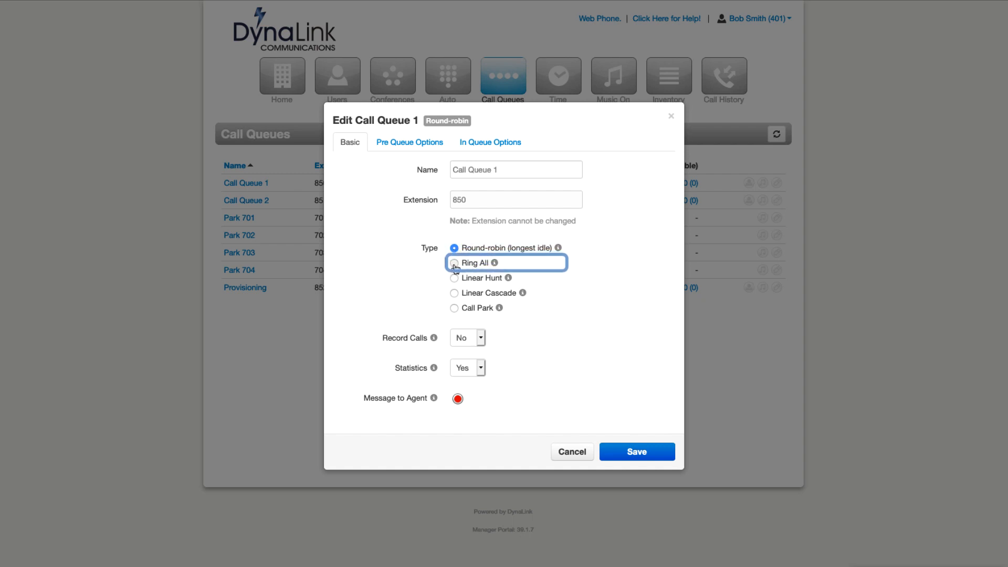
click(454, 264)
click(454, 279)
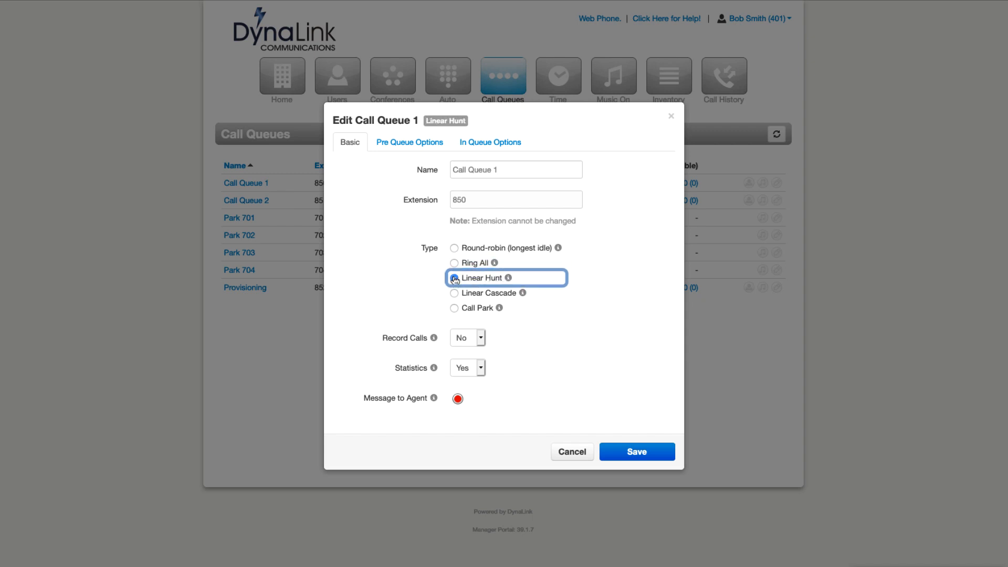
click(455, 294)
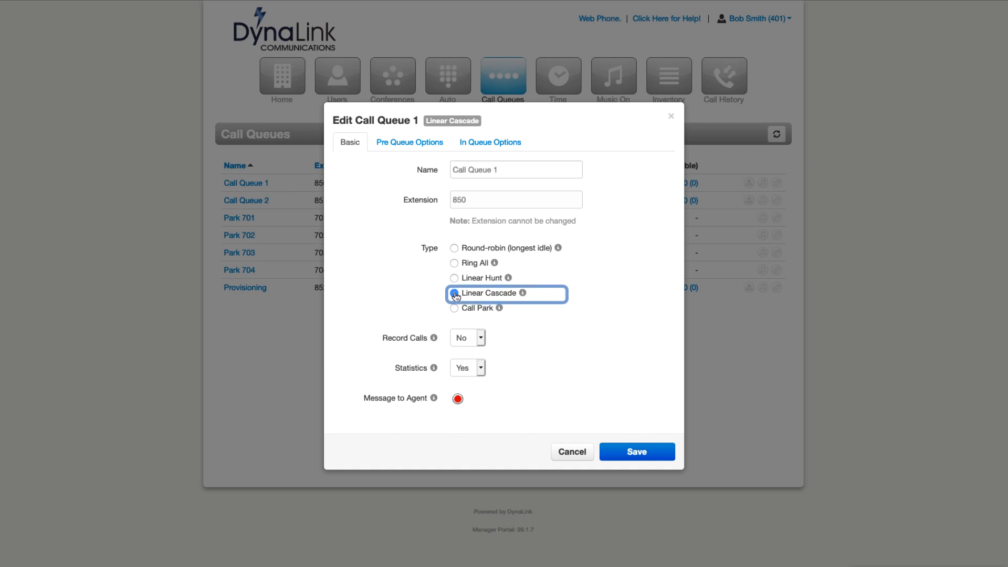
click(455, 308)
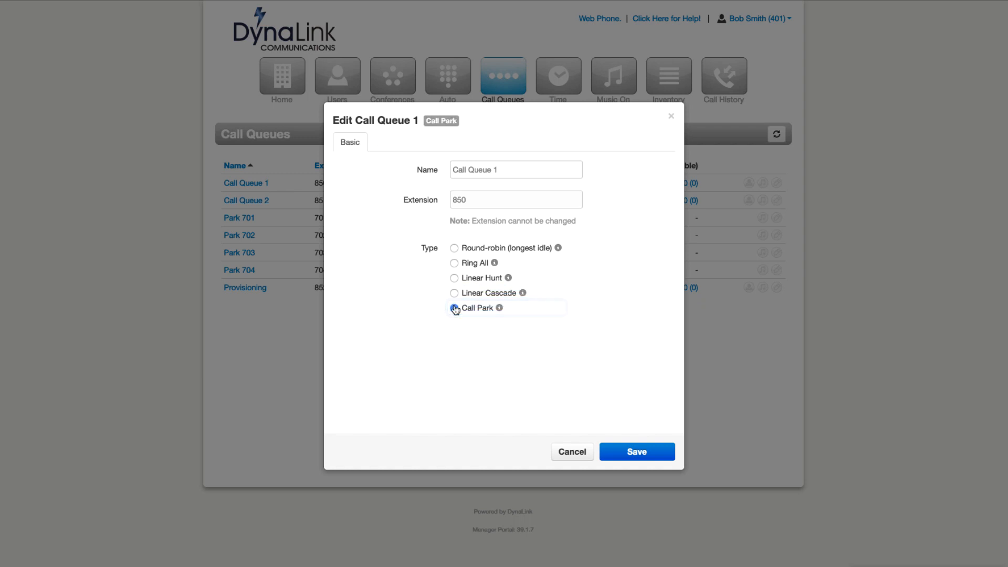
click(454, 264)
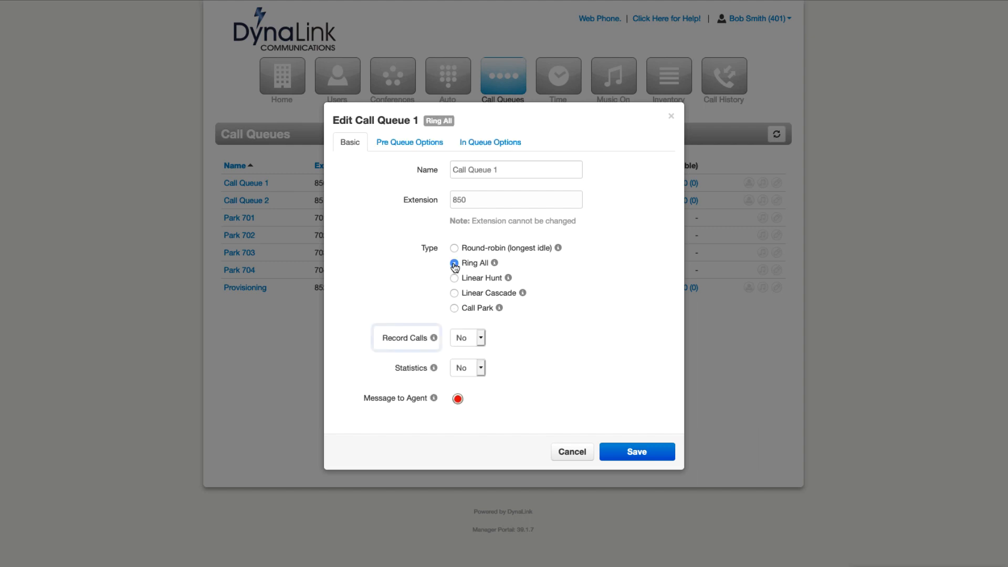
Step: Set Record Calls to Yes and keep Statistics at No for Call Queue 1
click(480, 337)
click(477, 324)
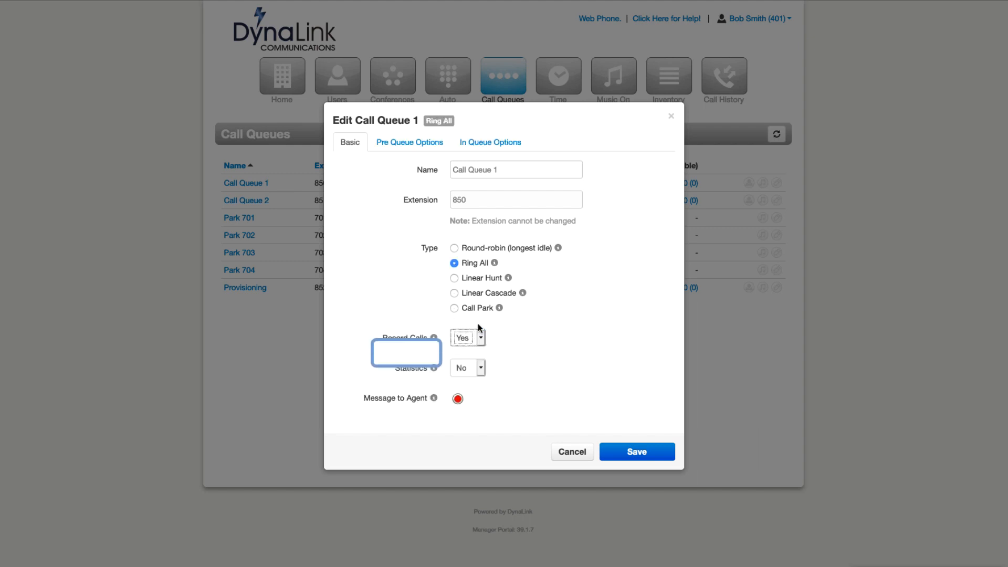
click(479, 370)
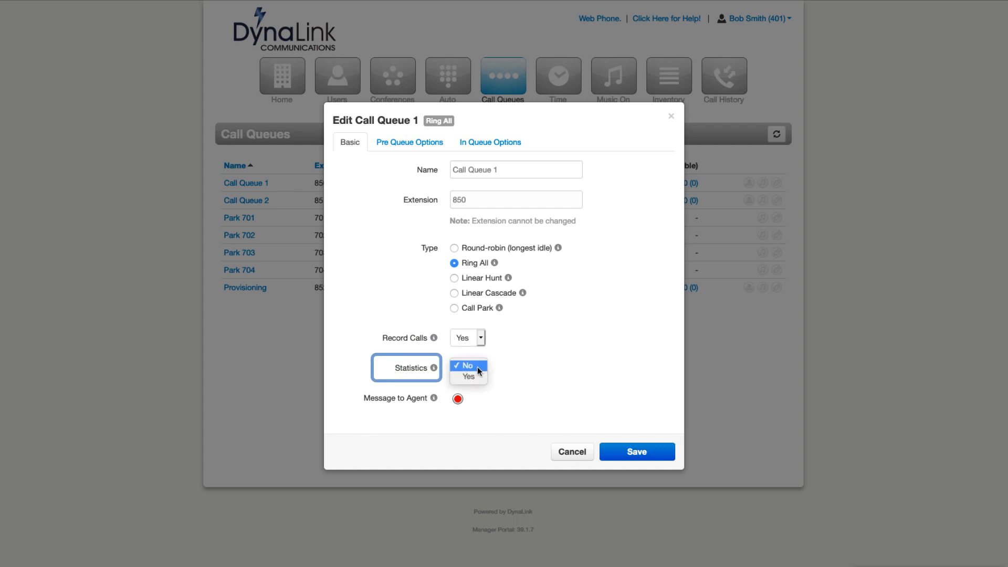
click(478, 367)
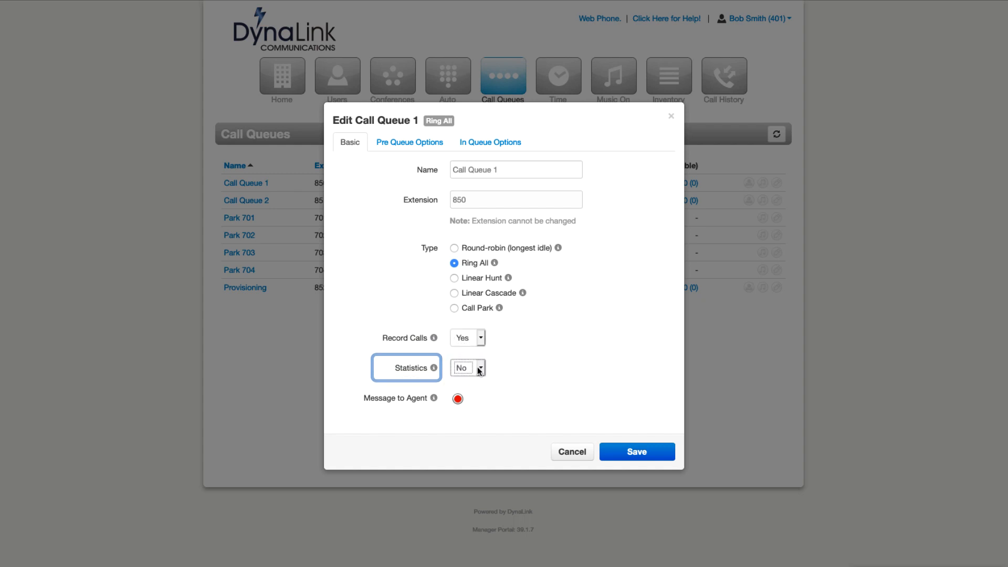
Step: Open the recording options for the Message to Agent and dismiss them without recording
click(457, 399)
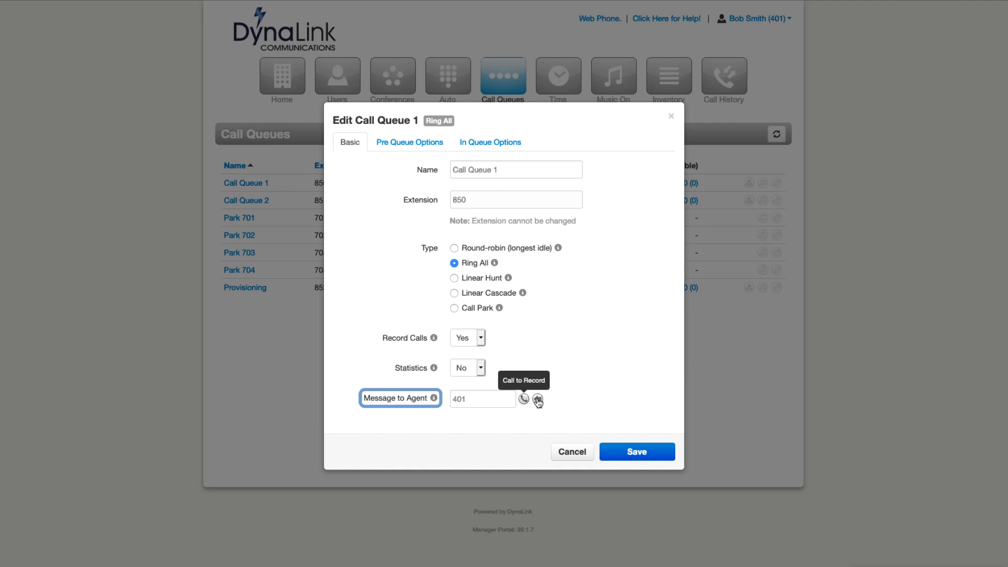
click(539, 400)
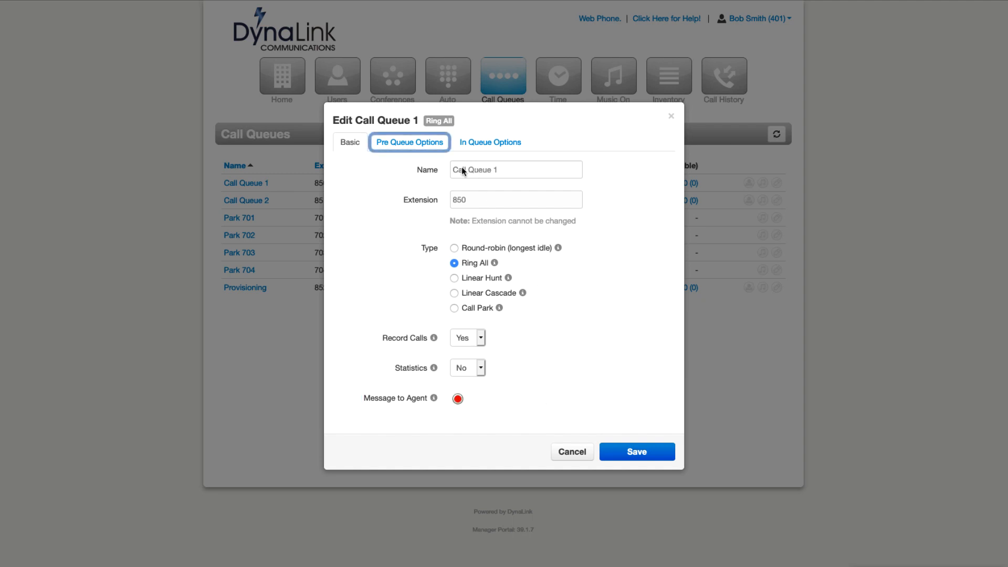
Step: In the pre-queue options, set Require agents and Require intro MOH to Yes
click(399, 144)
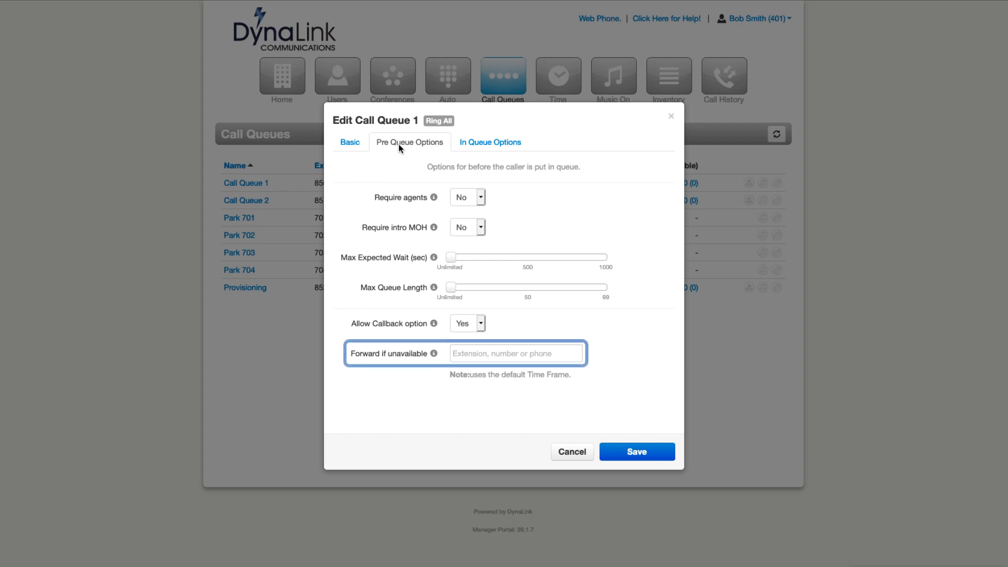
click(481, 196)
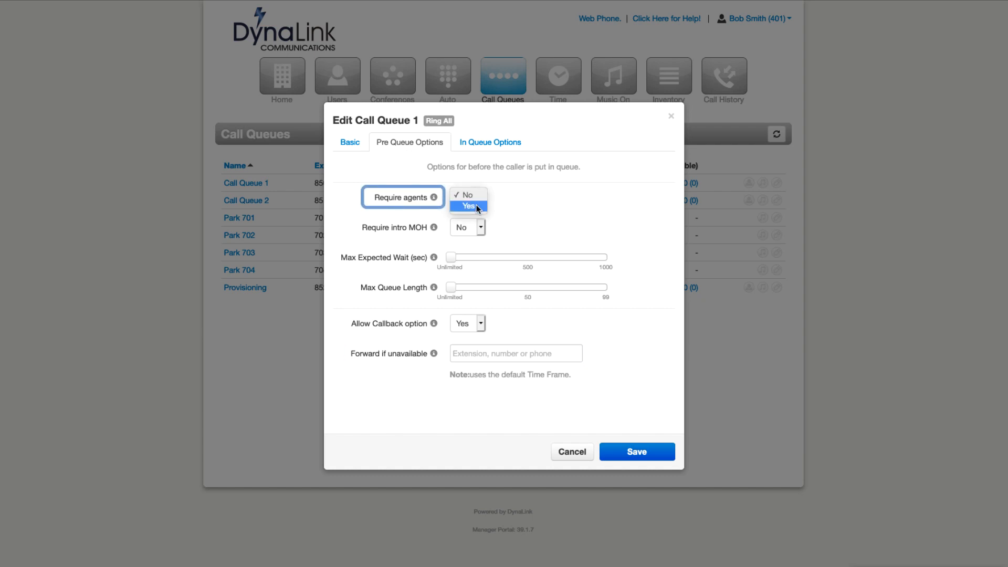
click(477, 206)
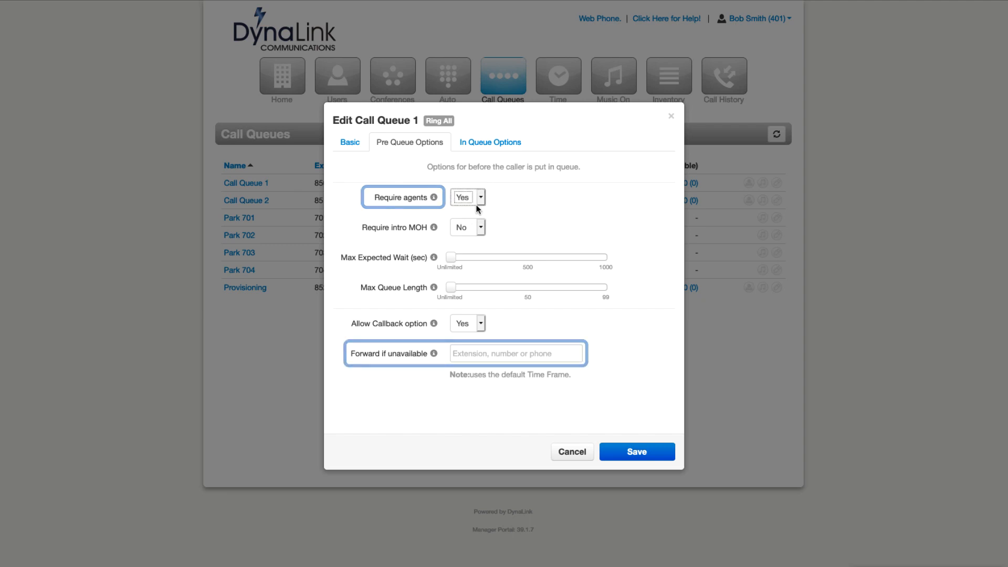
click(480, 227)
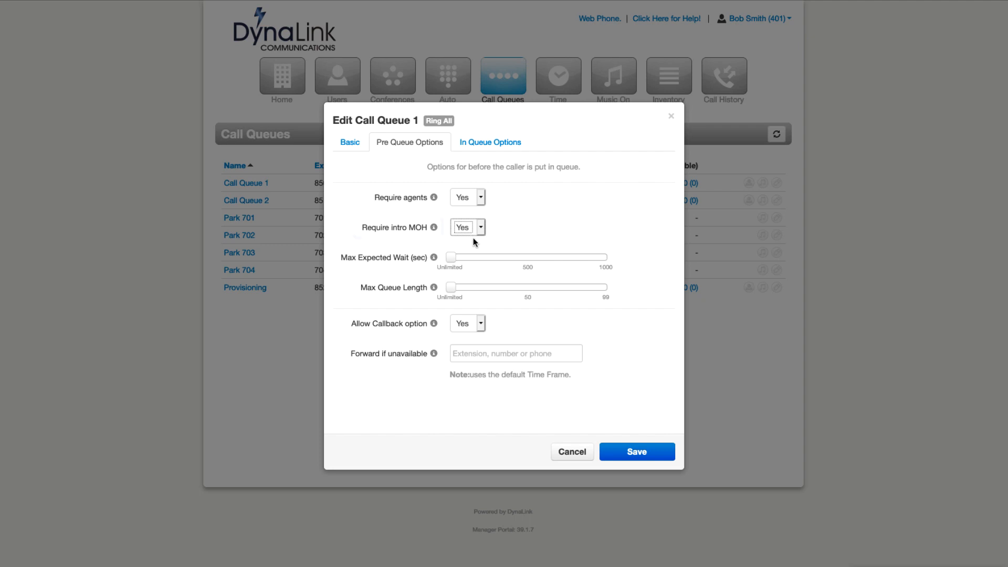
Step: Try a Max Expected Wait of 450 seconds and a Max Queue Length of 99, resetting each to Unlimited
mouse_move(456, 254)
drag(452, 257, 524, 260)
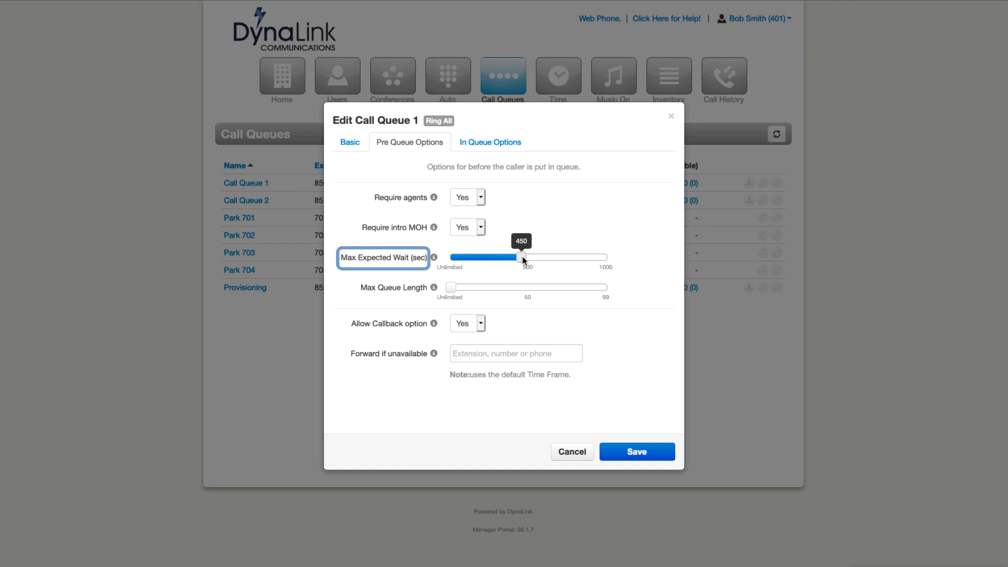
drag(473, 261, 451, 265)
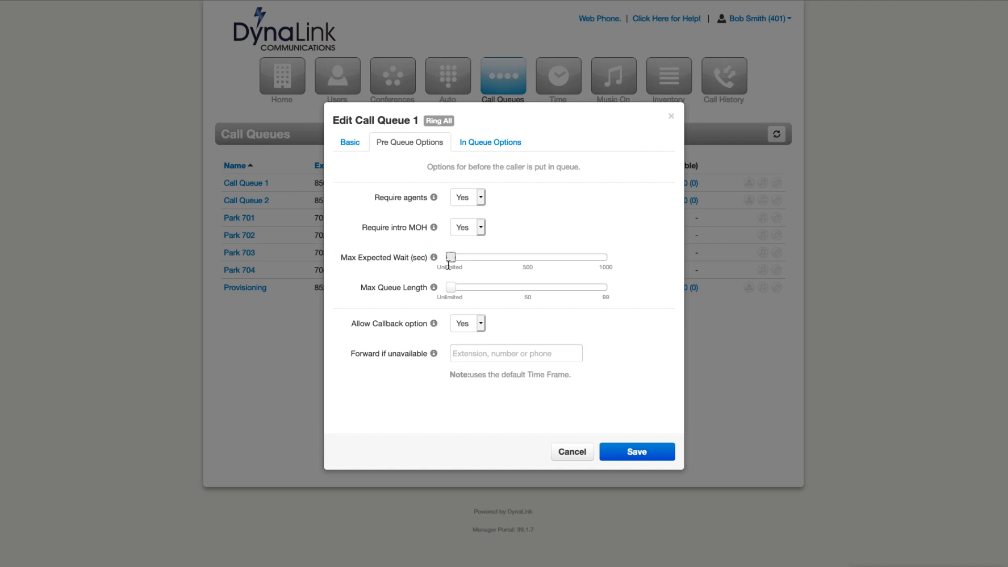
mouse_move(449, 289)
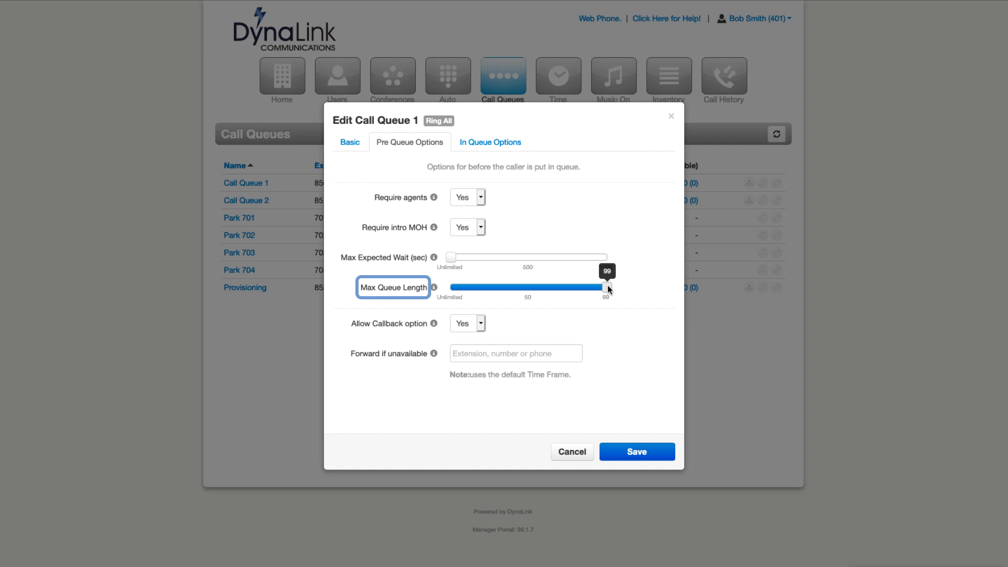
drag(607, 287, 448, 293)
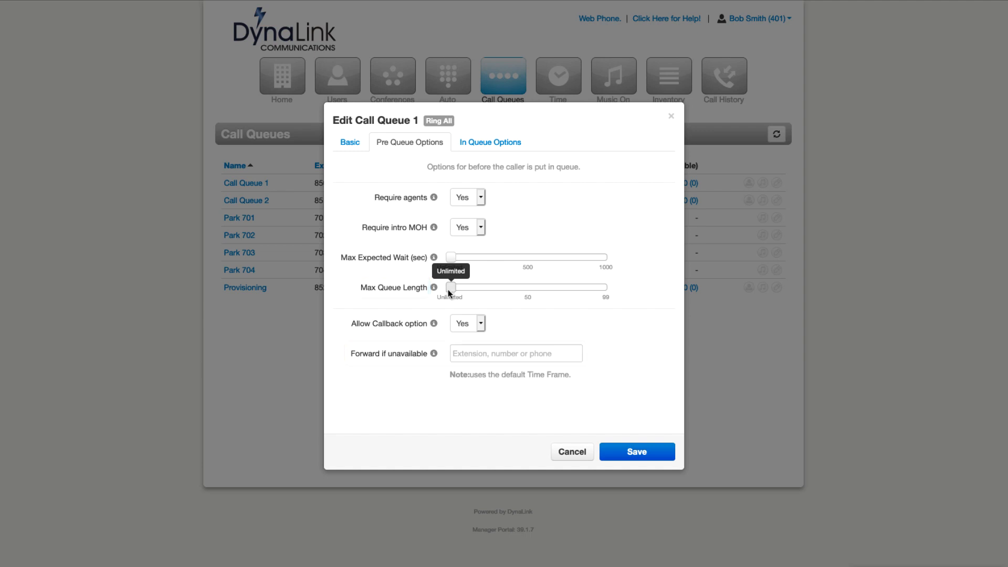
Step: Set Allow Callback option to No and enter a phone number as the Forward if unavailable destination
click(480, 323)
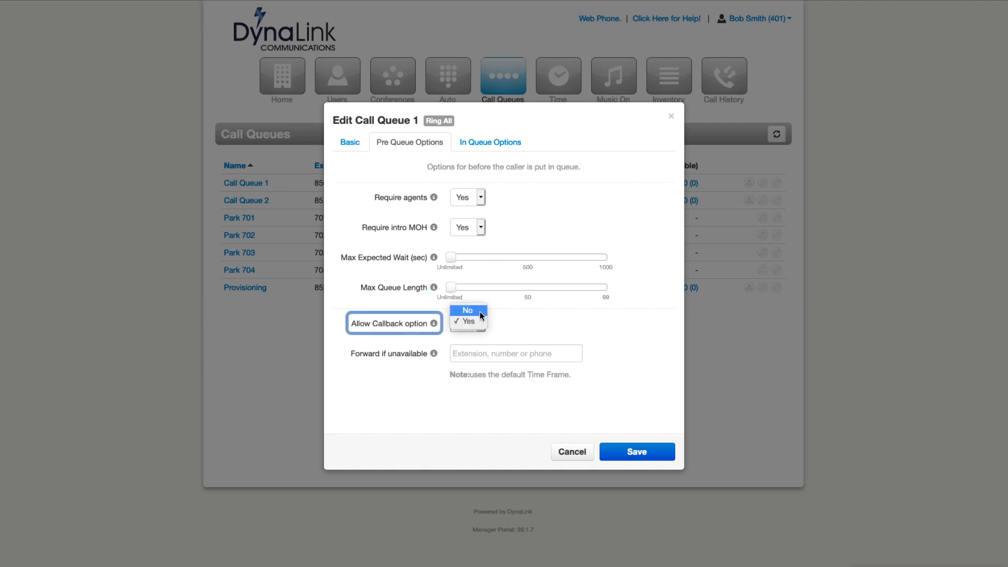
click(480, 312)
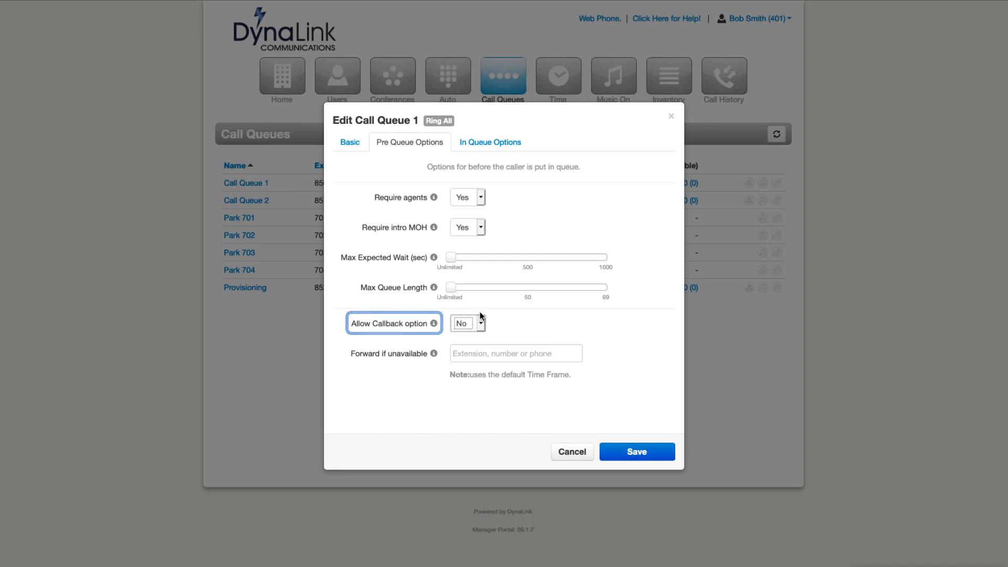
click(494, 354)
text(8)
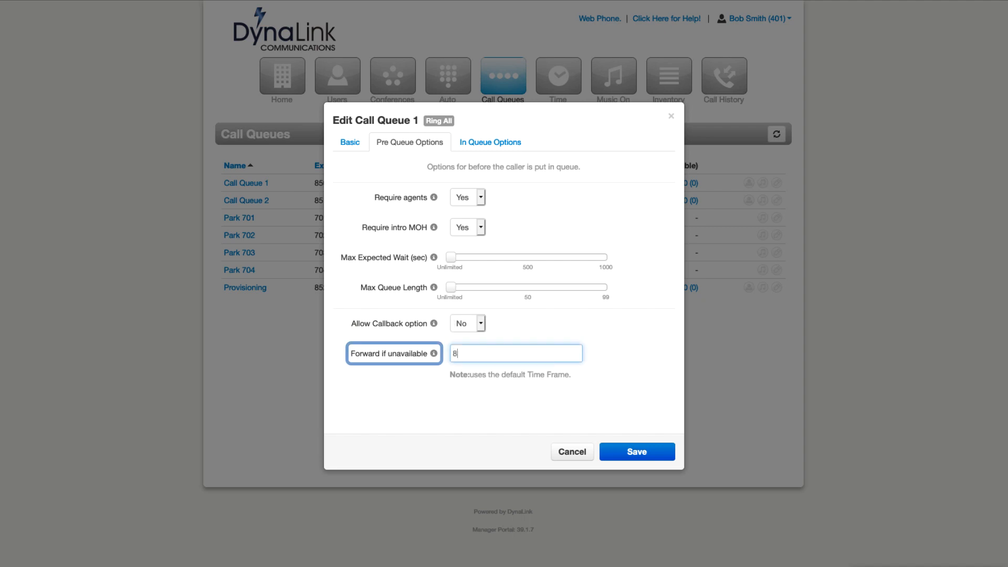
text(888675309)
click(533, 332)
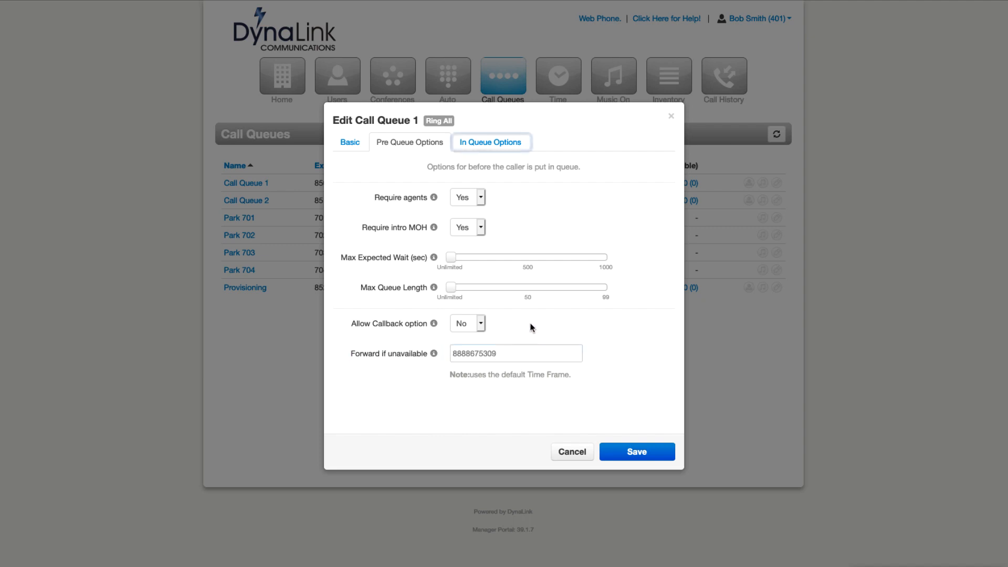
Step: In the in-queue options, adjust the Queue Ring Timeout and set the Agent Ring Timeout to 10 seconds
click(472, 152)
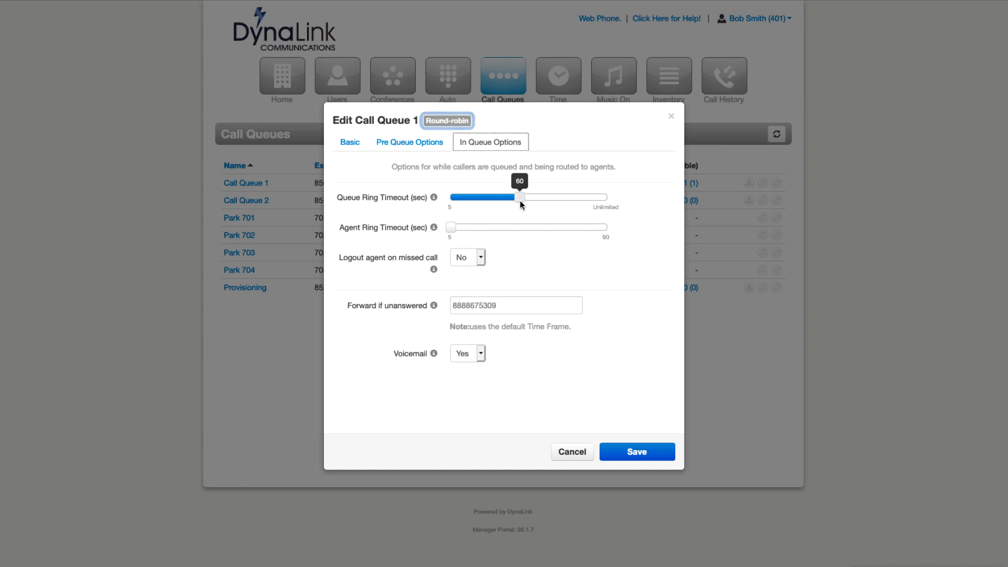
drag(519, 197, 543, 198)
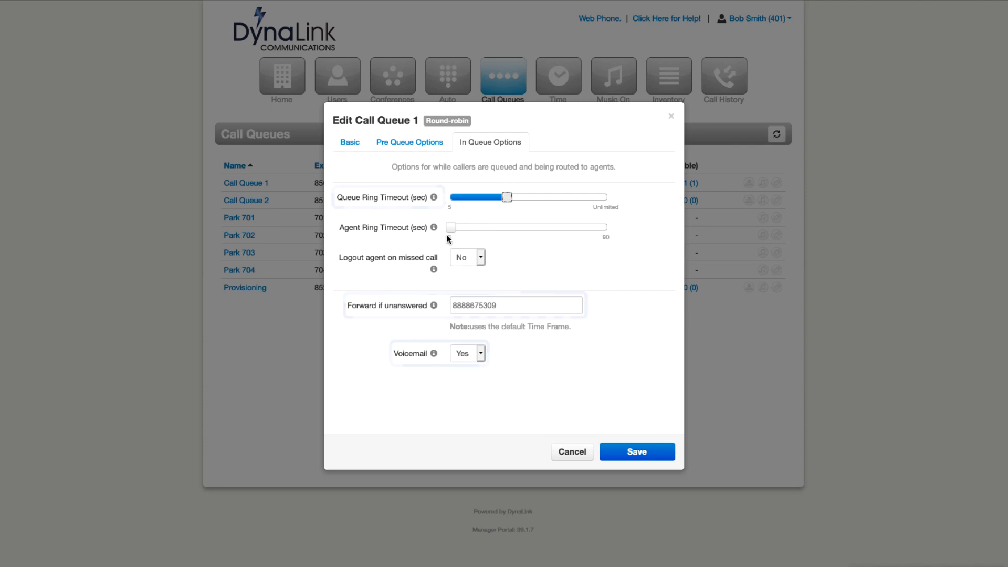
drag(449, 227, 482, 228)
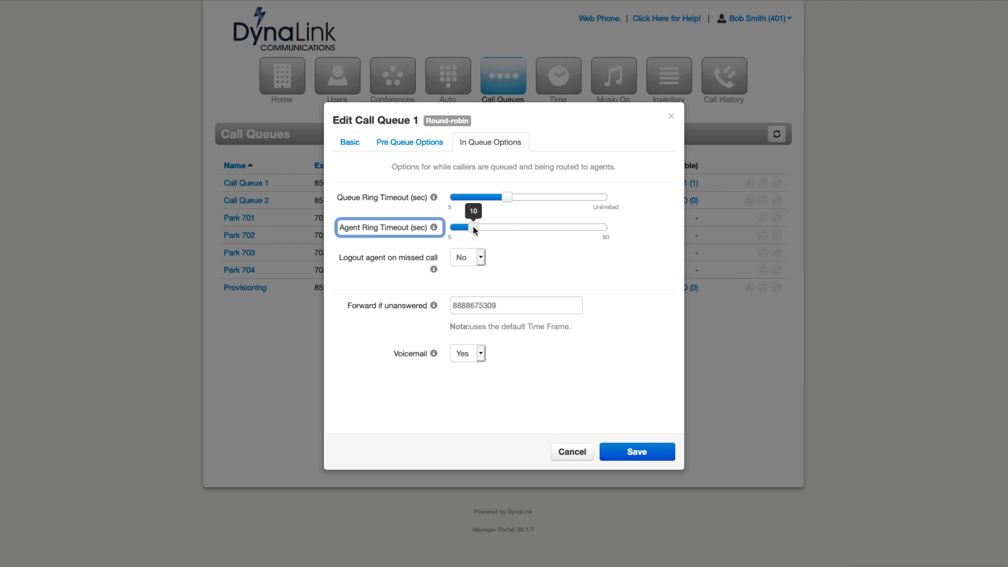
Step: Set Logout agent on missed call to Yes and keep Voicemail at Yes
click(481, 258)
click(477, 267)
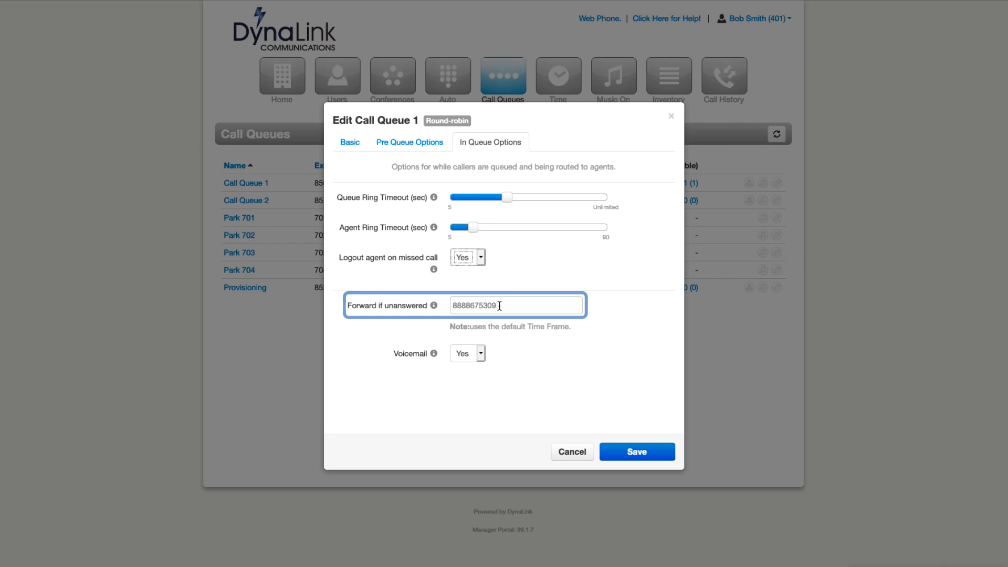
click(480, 353)
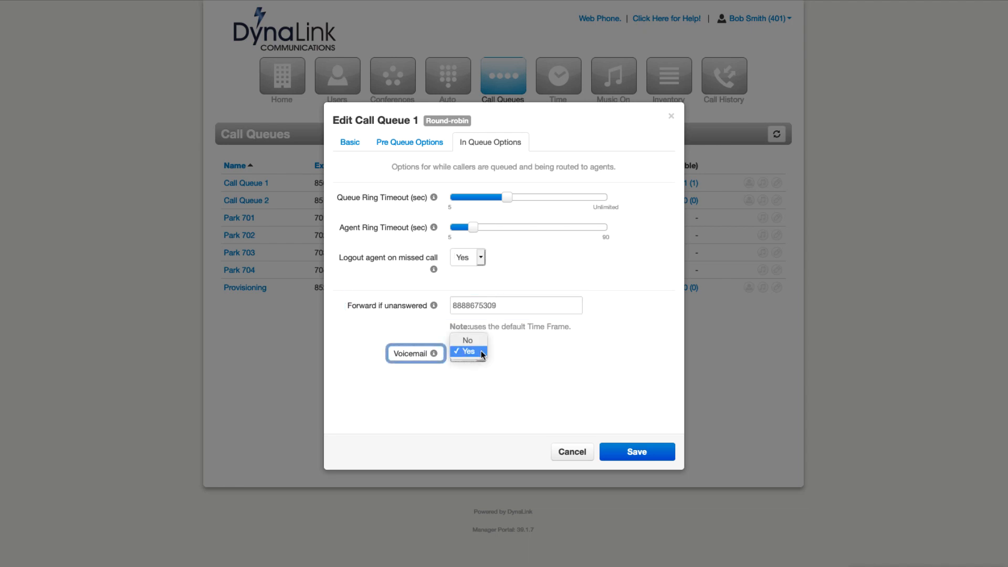
click(481, 351)
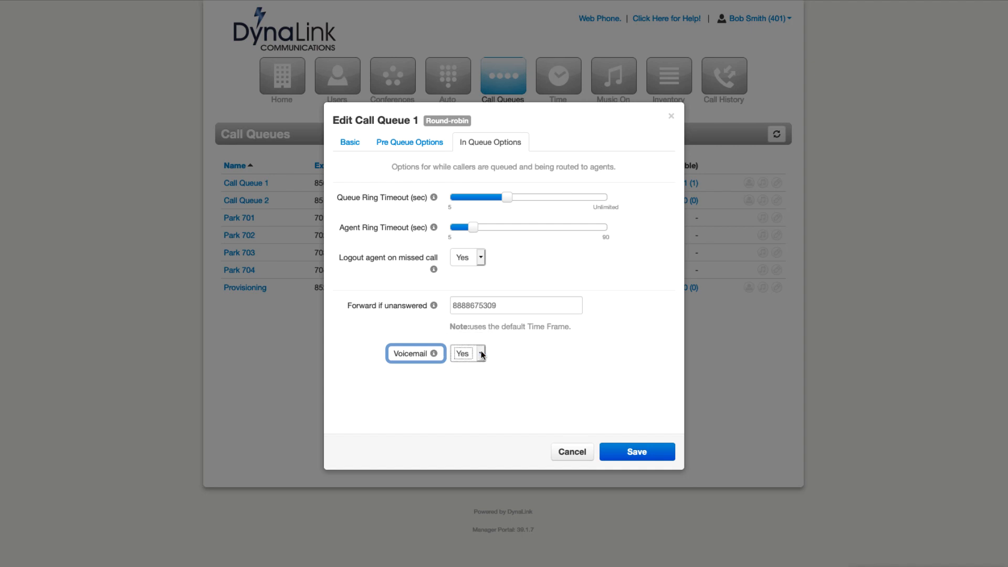
Step: Change the queue type to Ring All and raise its Queue Ring Timeout to about 85 seconds
click(342, 142)
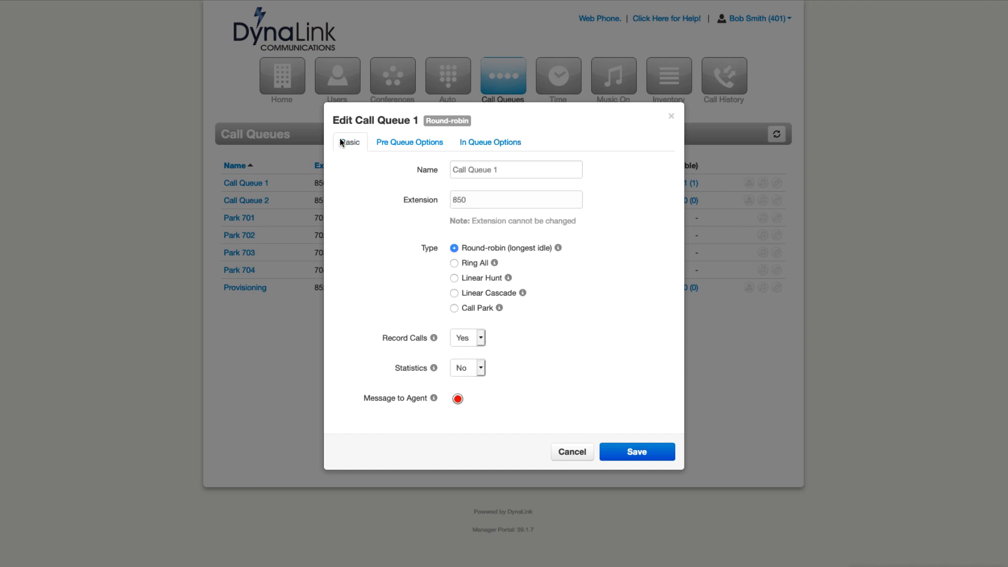
click(453, 263)
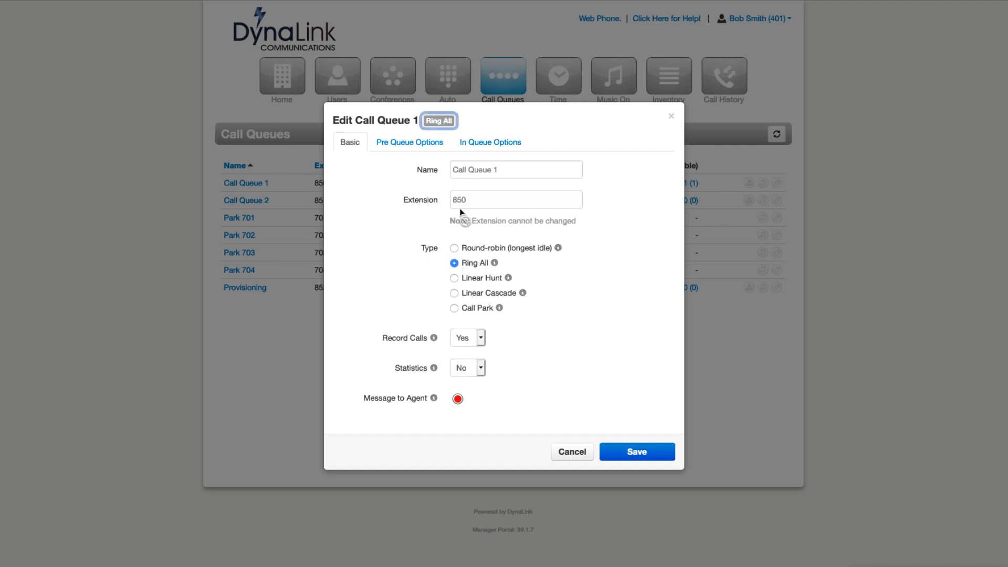
click(482, 149)
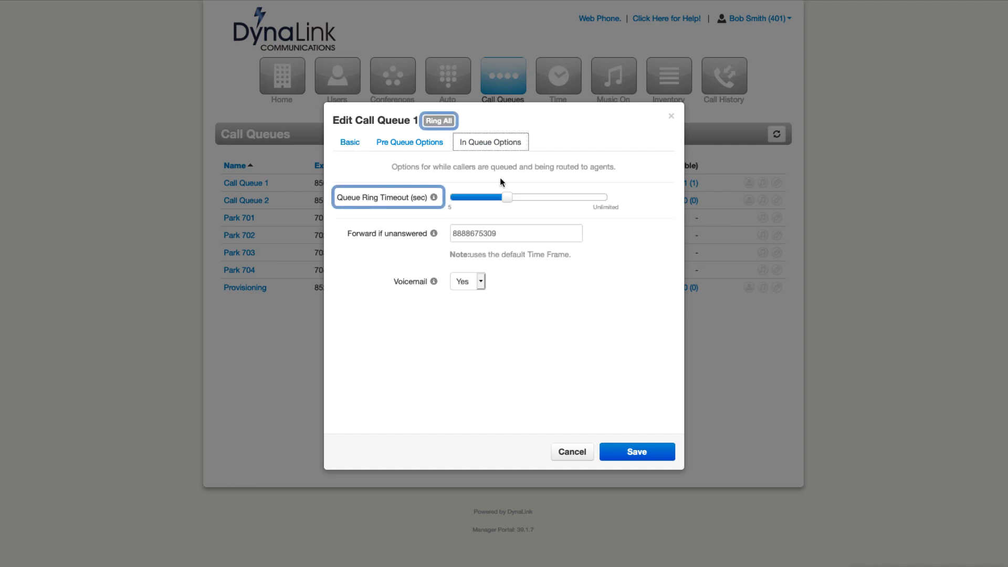
drag(507, 200, 547, 202)
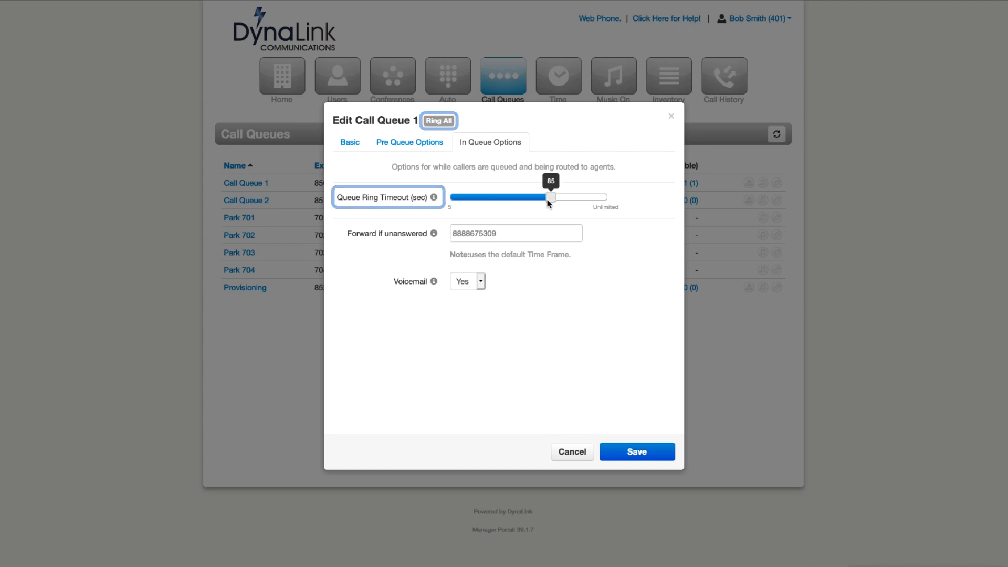
Step: Change the queue type to Linear Hunt and show its in-queue options
click(352, 141)
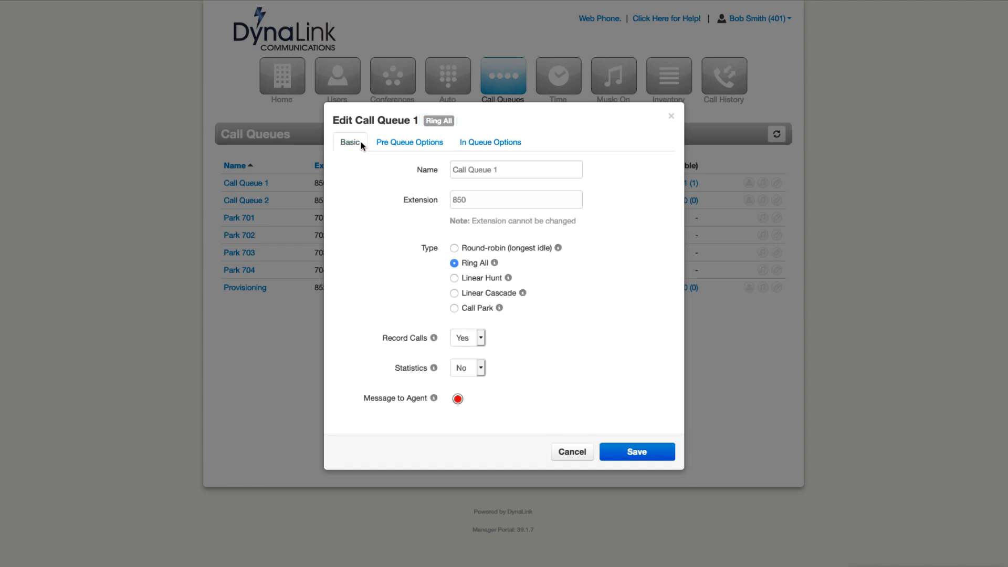
click(455, 278)
click(489, 142)
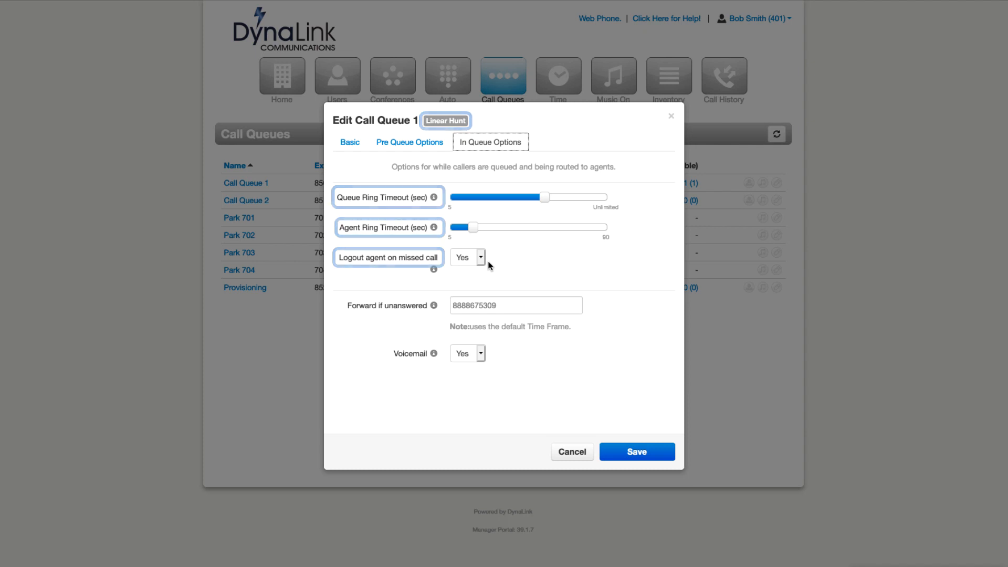
Step: Change the queue type to Linear Cascade and show its in-queue options
click(348, 141)
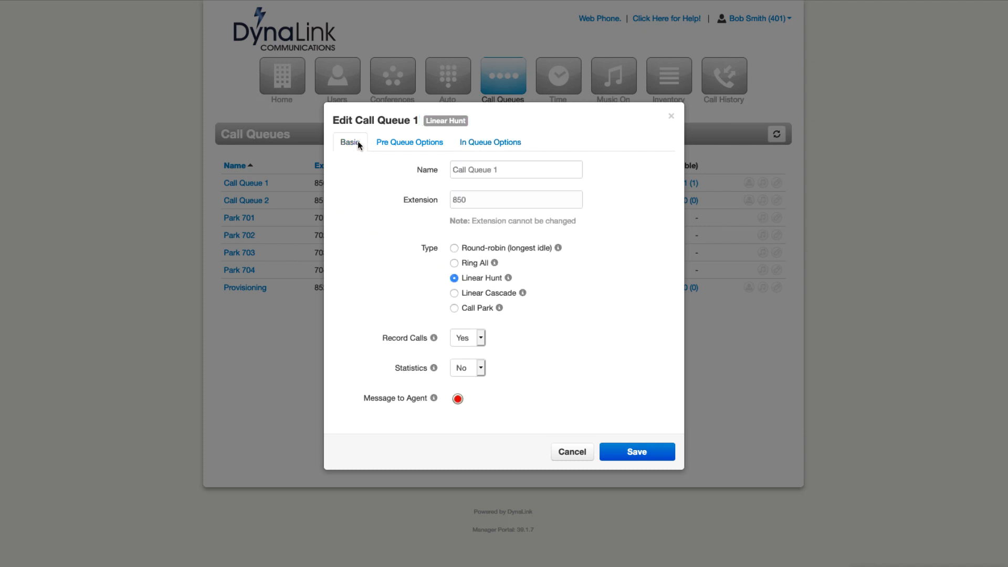
click(454, 294)
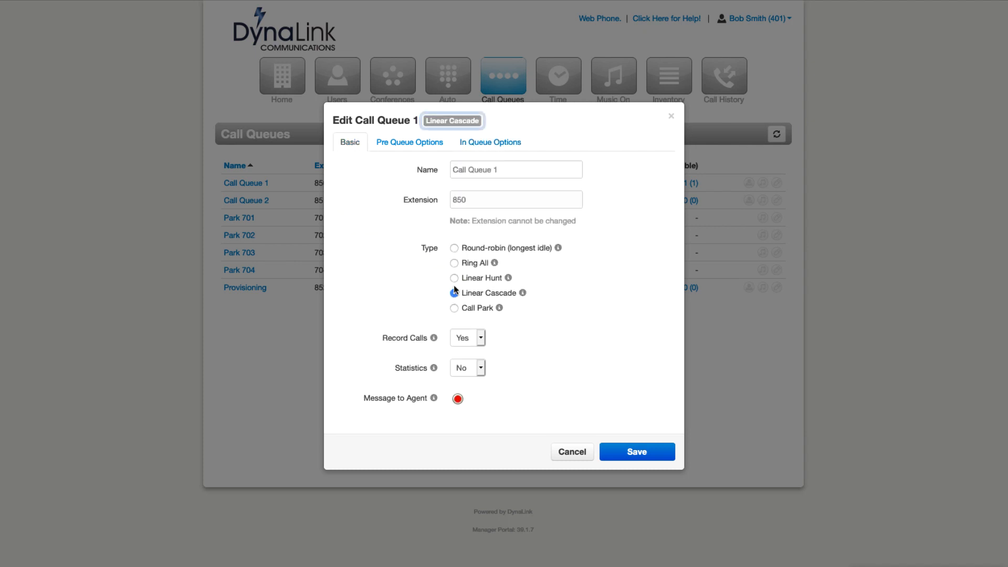
click(478, 143)
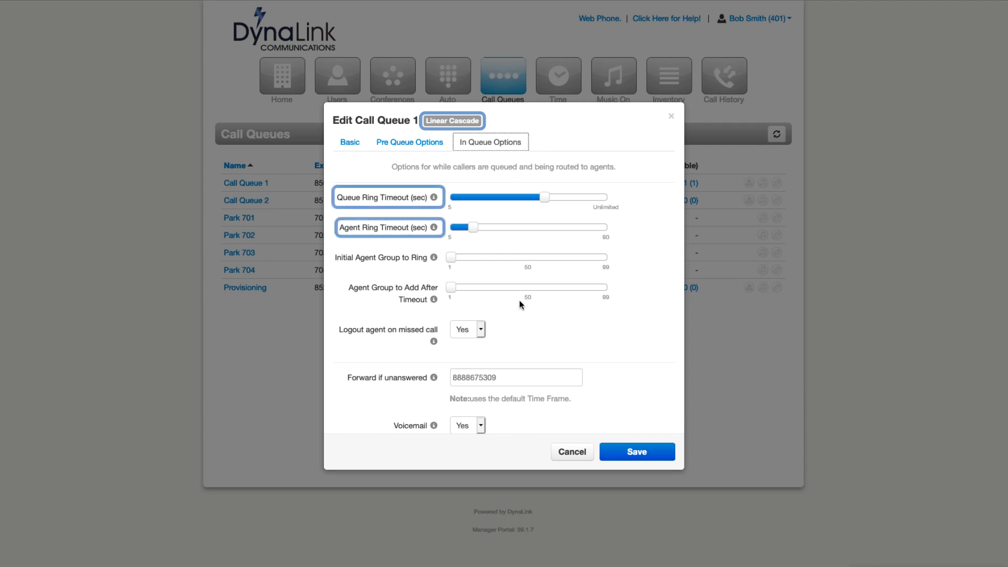
Step: Set Initial Agent Group to Ring to 10 and raise the Agent Group to Add After Timeout
mouse_move(451, 259)
drag(451, 258, 466, 258)
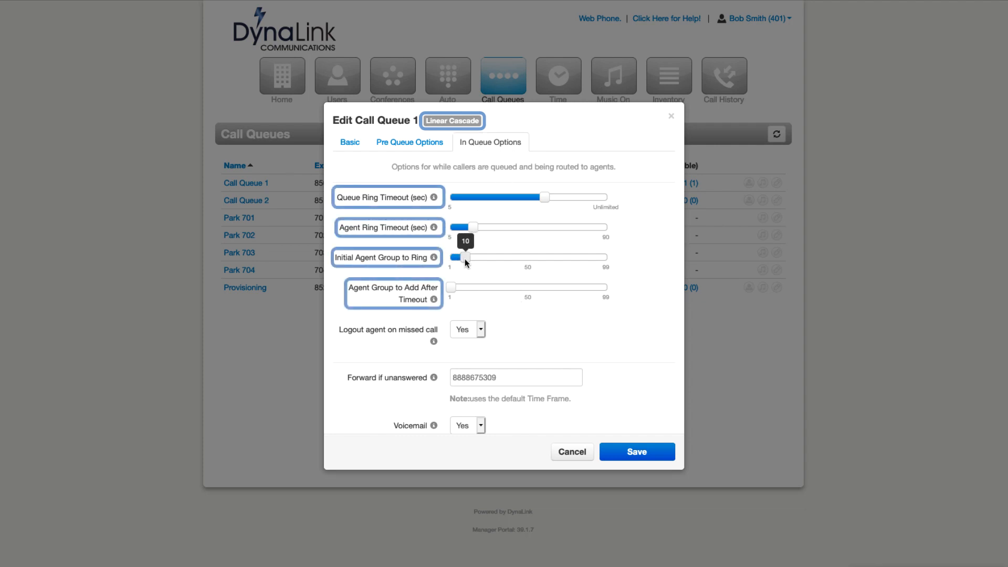
mouse_move(454, 286)
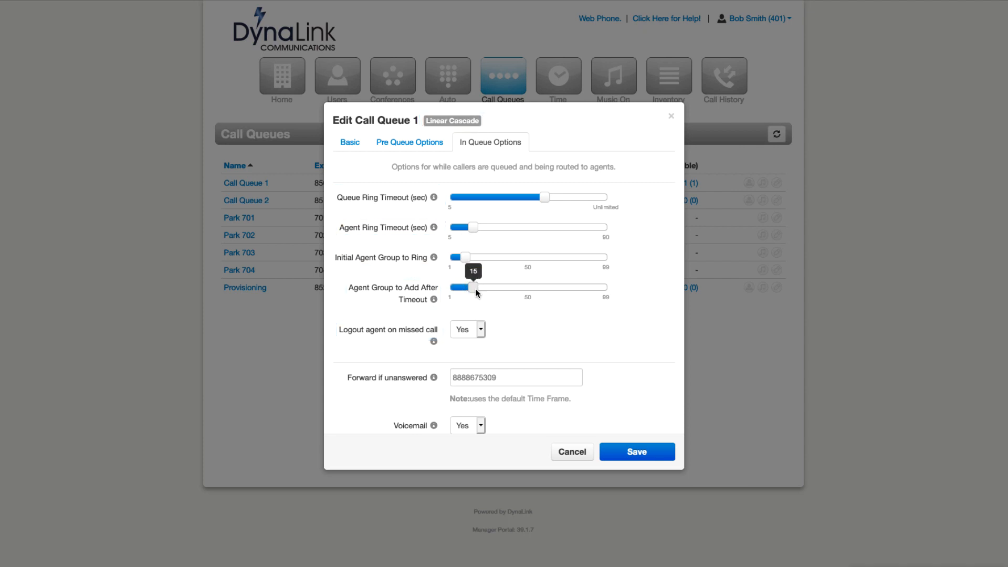
drag(489, 292, 486, 292)
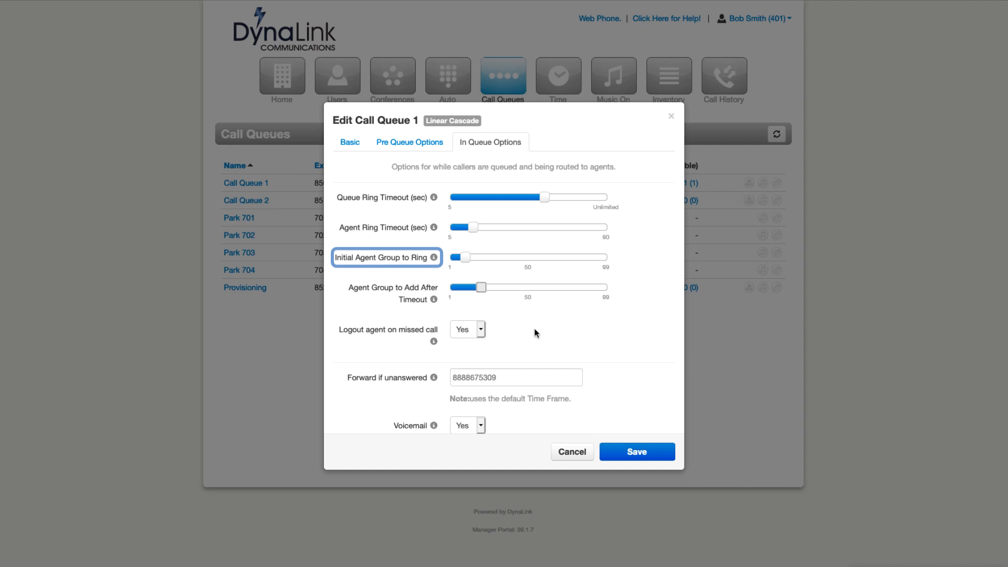
scroll(534, 333, down, 1)
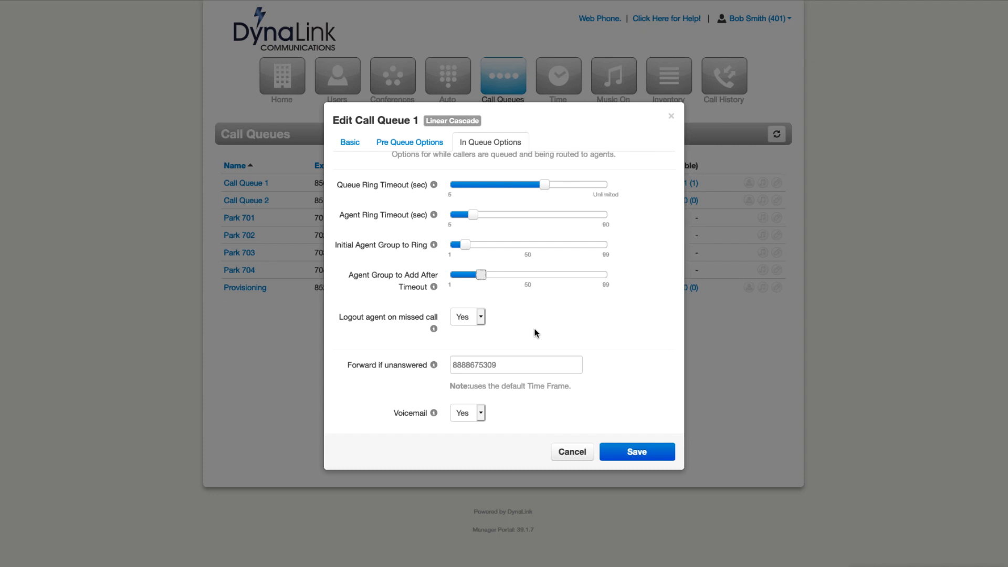
Step: Show the Call Park queue type, set the type to Ring All instead, and save Call Queue 1
click(350, 143)
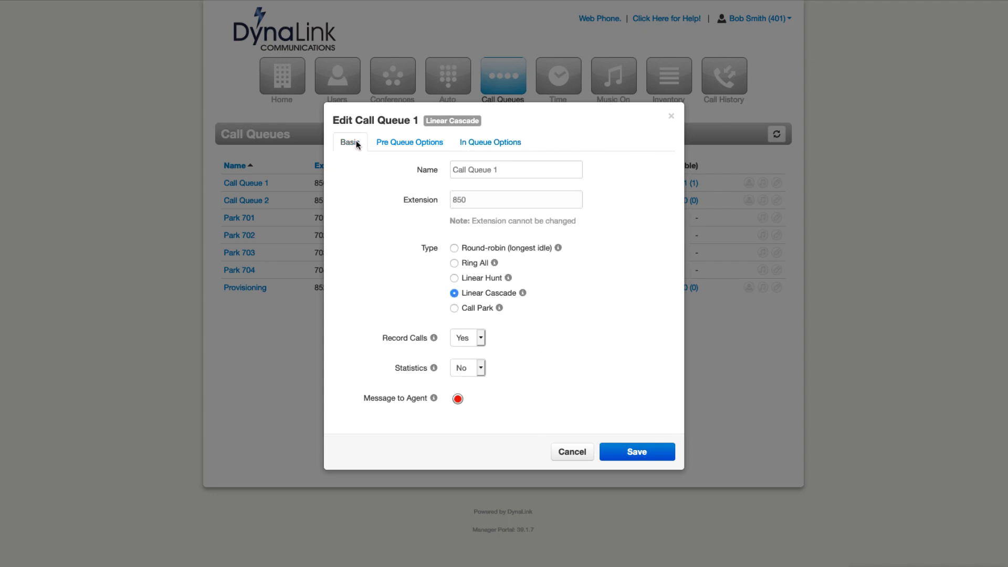
click(454, 309)
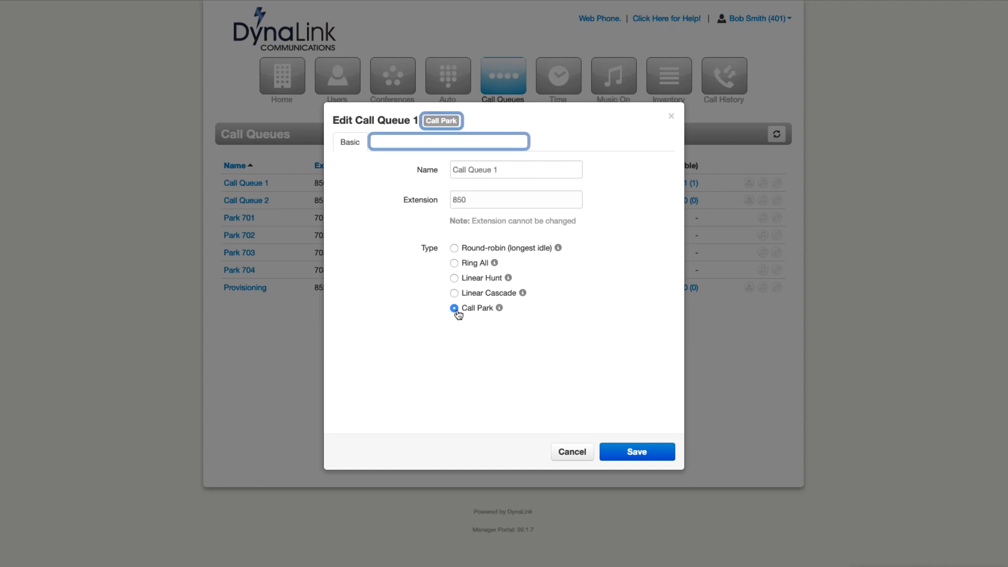
click(454, 263)
click(623, 455)
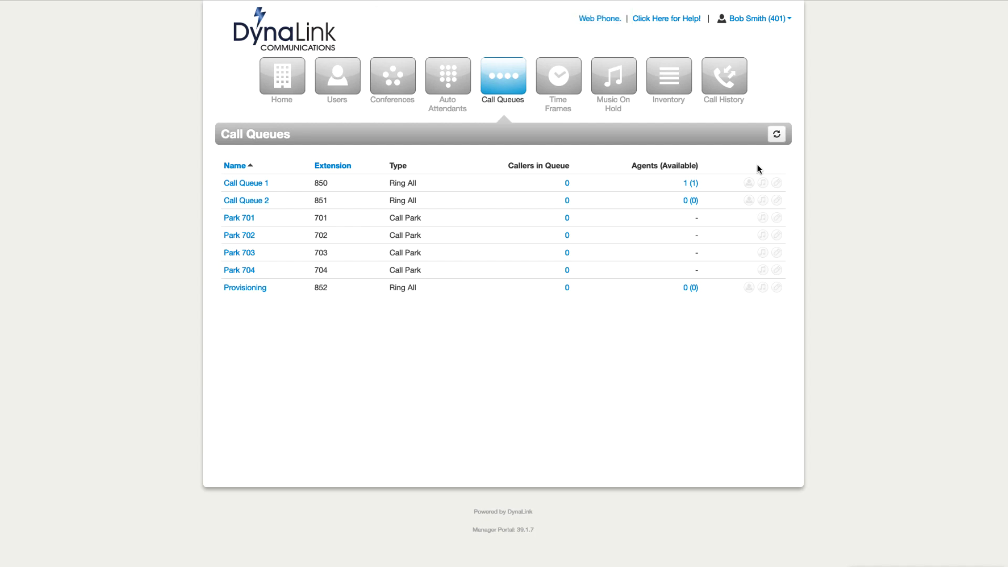
Step: Begin adding an agent to Call Queue 1 and set the new agent's status to Offline
click(748, 183)
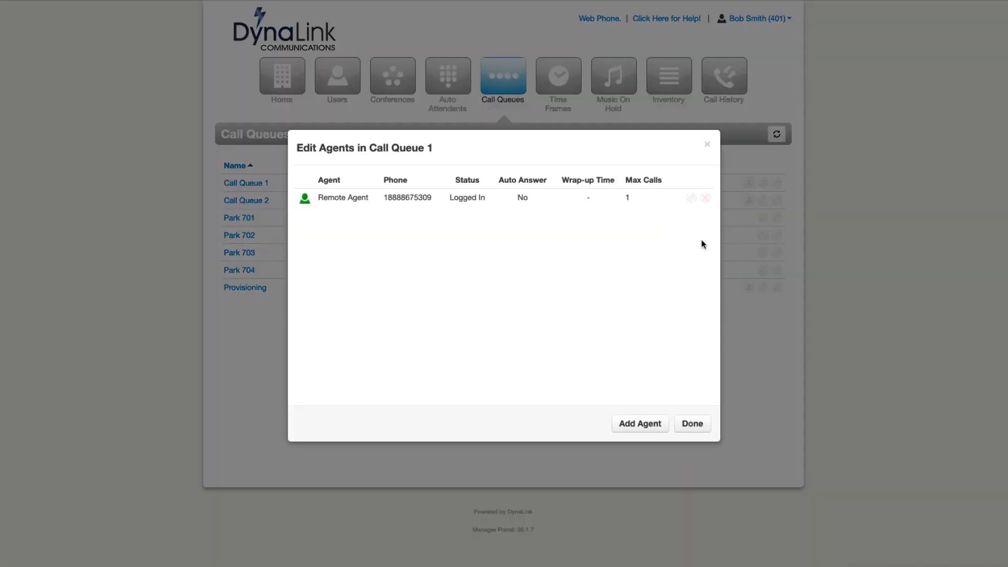
click(639, 423)
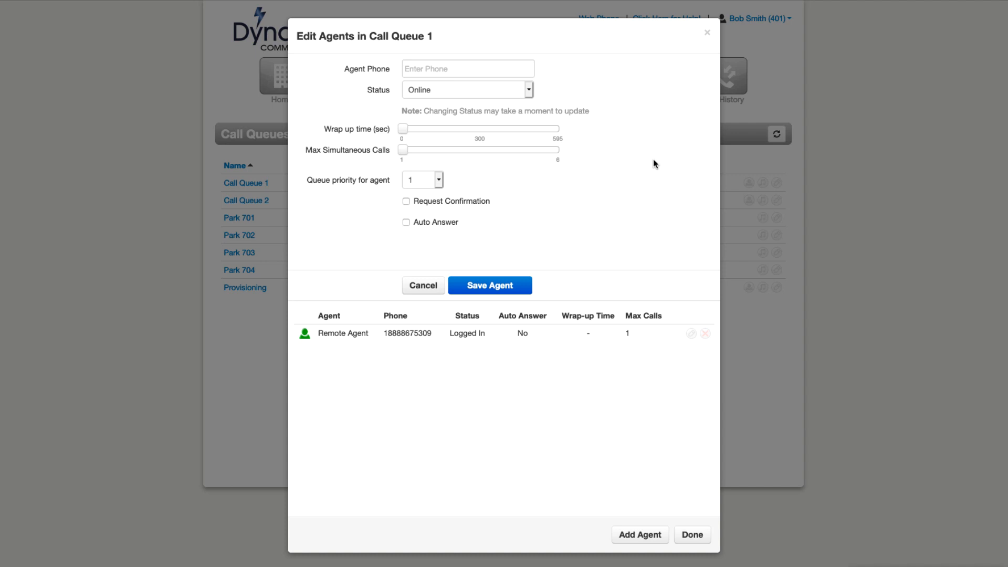
click(468, 91)
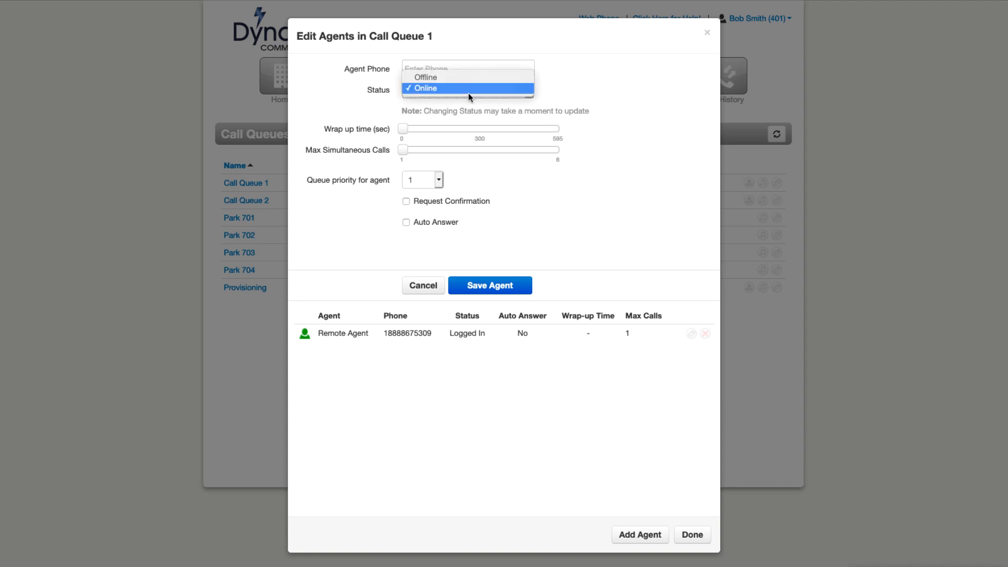
click(461, 89)
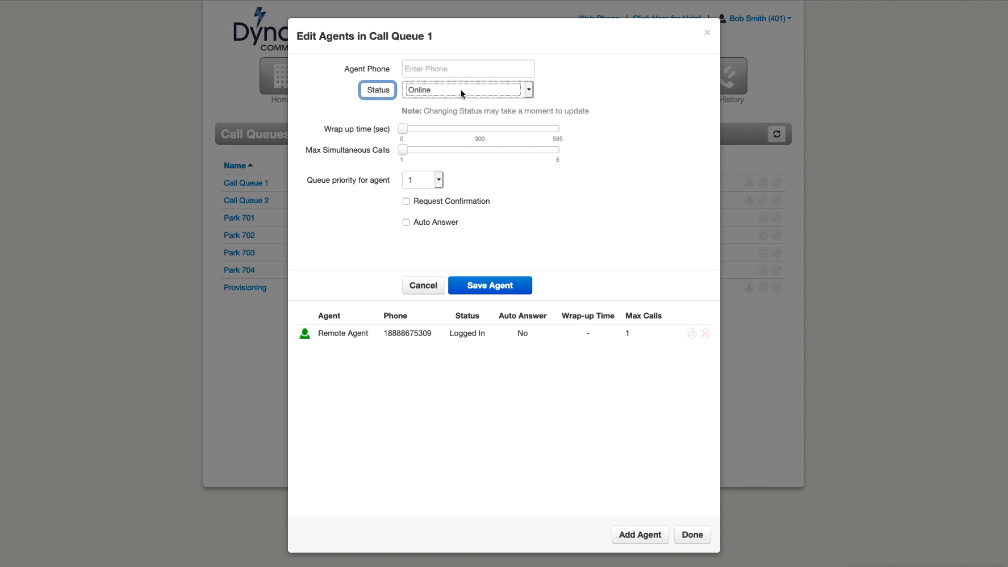
click(461, 89)
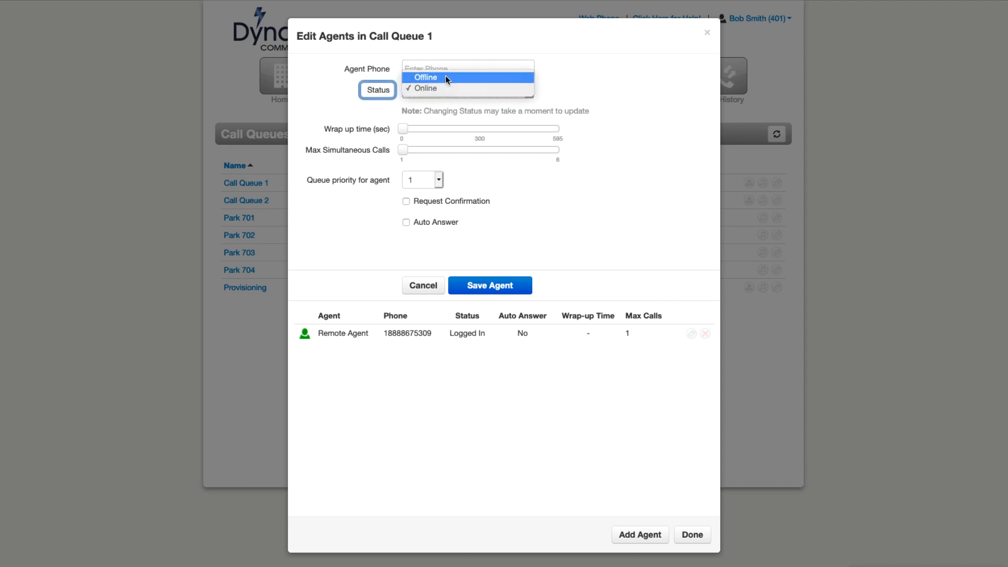
click(445, 74)
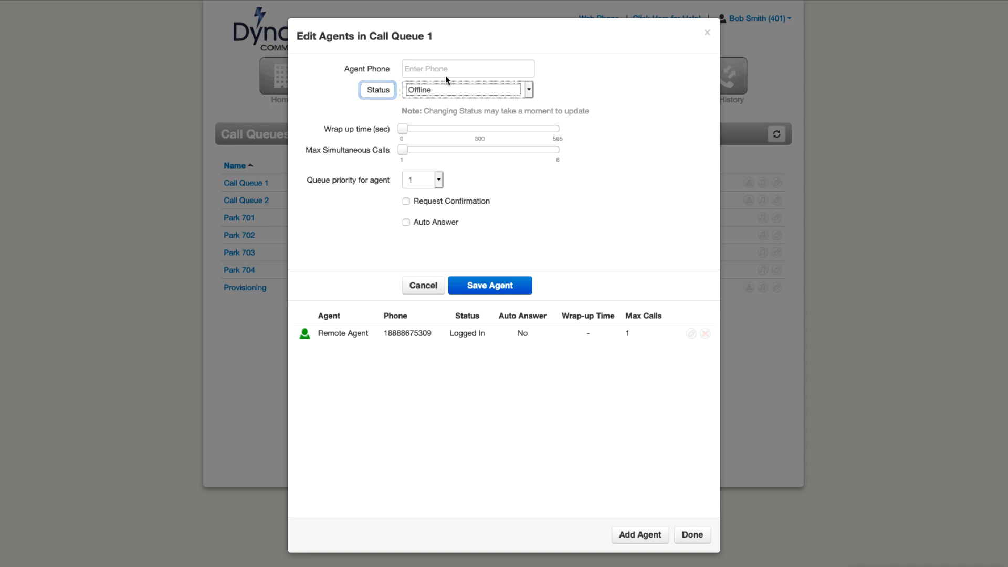
Step: Set the new agent's wrap up time to 300 seconds, max simultaneous calls to 2 and queue priority to 8
click(403, 131)
drag(403, 133, 461, 132)
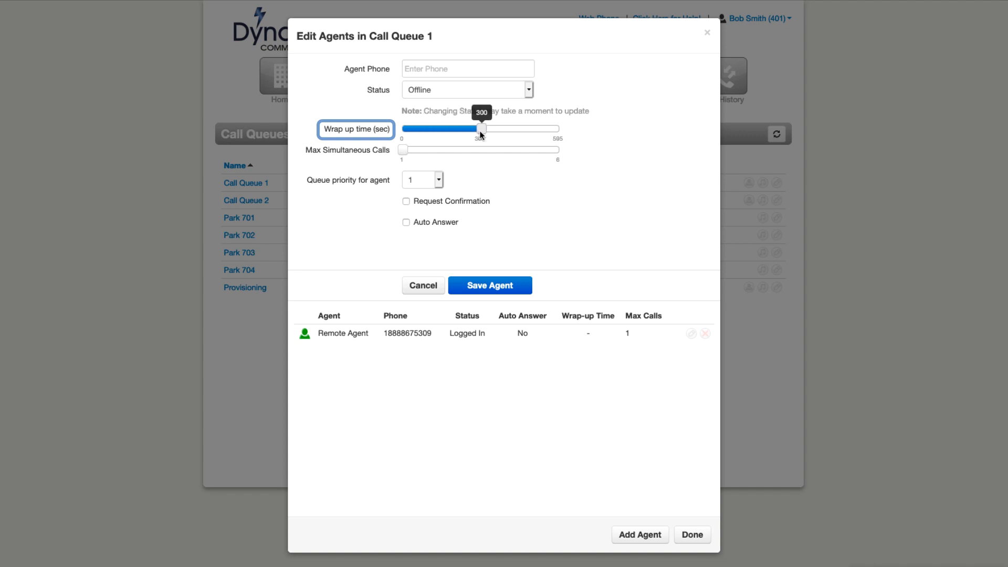
click(403, 149)
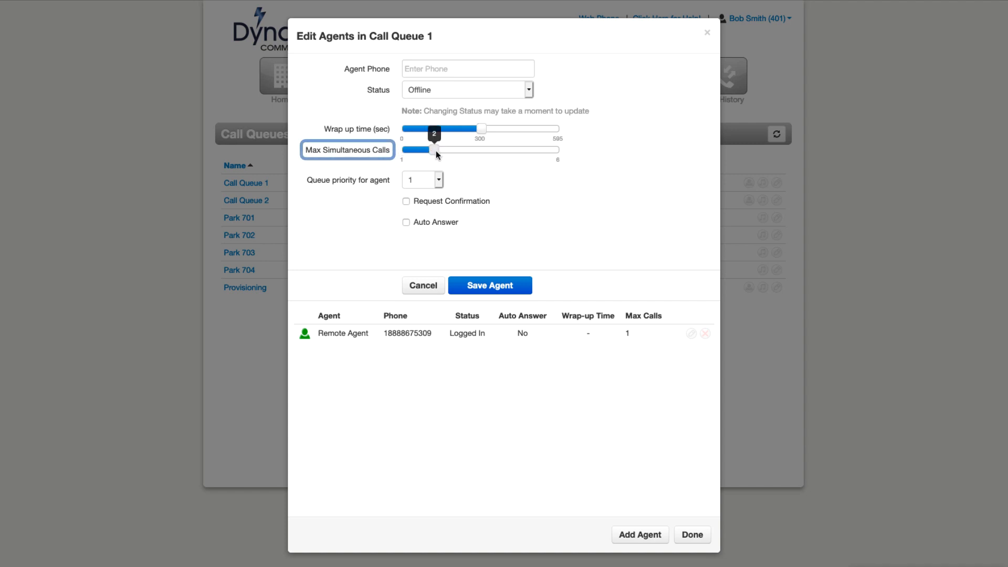
click(440, 181)
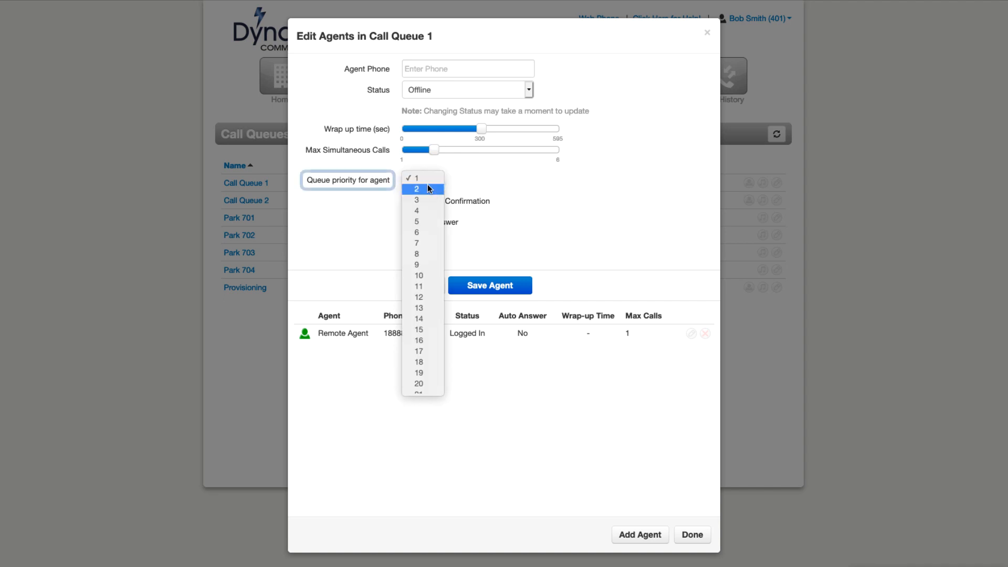
click(420, 254)
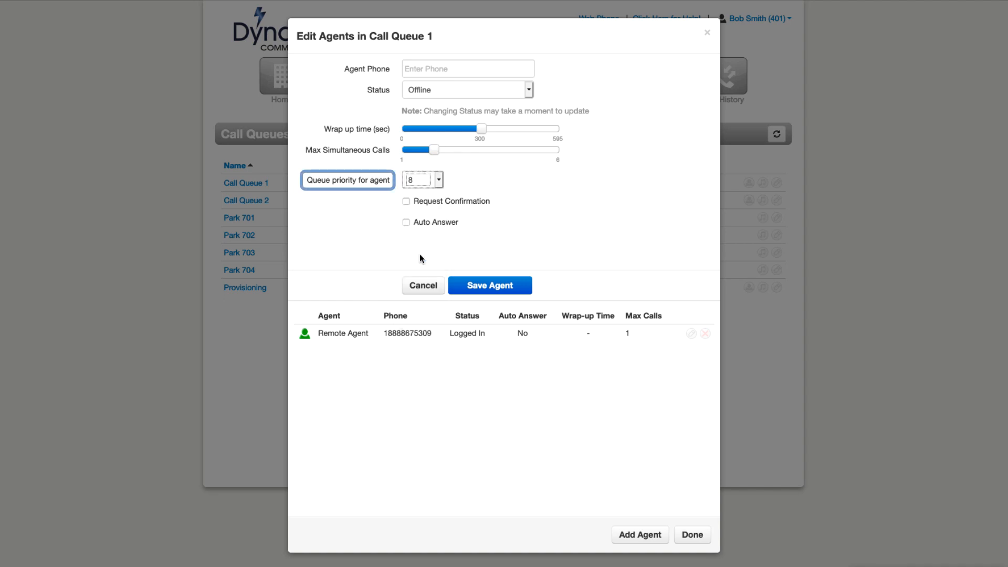
Step: Enable Request Confirmation and Auto Answer for the new agent, discard the agent and close Call Queue 1's agent list
click(406, 202)
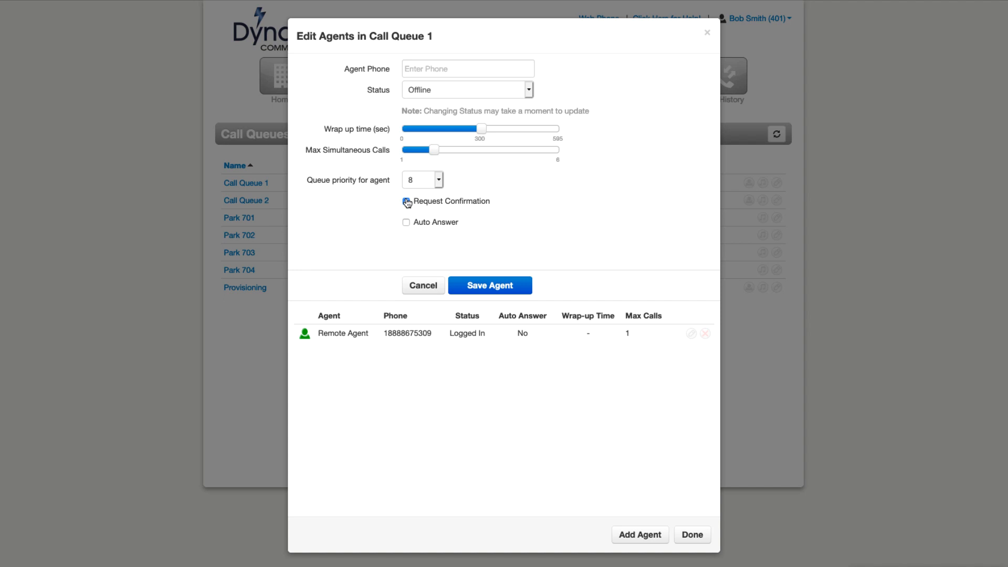
click(406, 202)
click(406, 223)
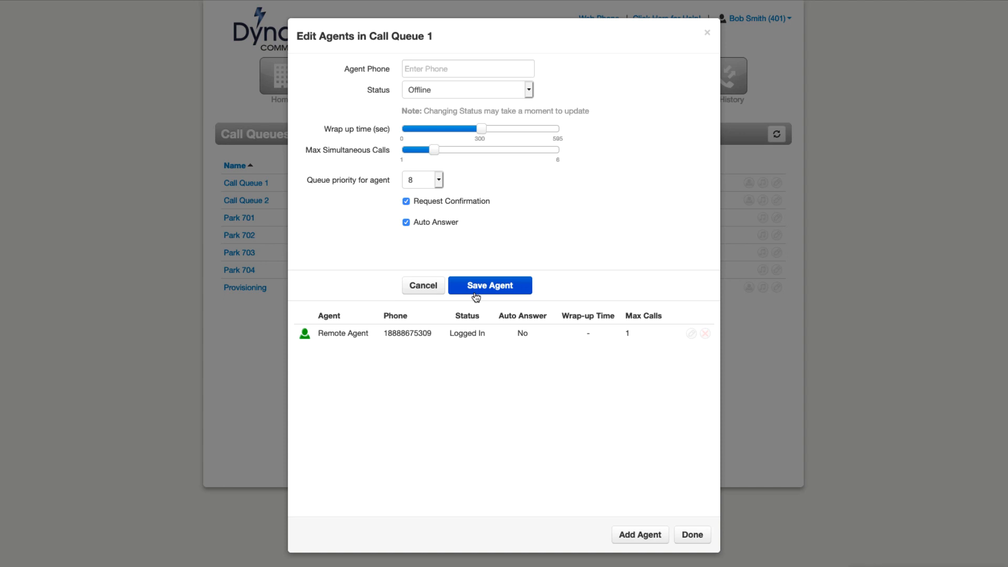
click(435, 287)
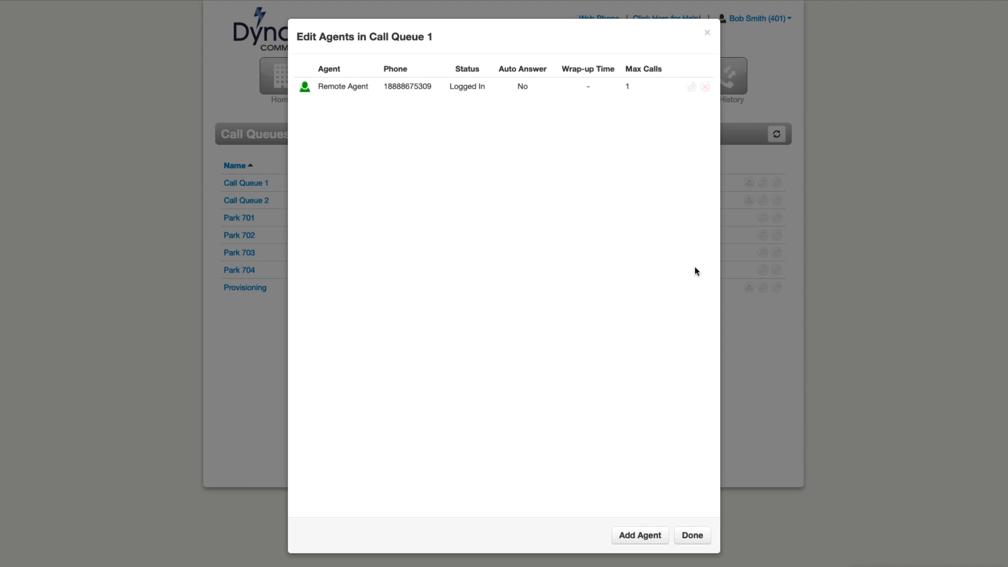
click(692, 535)
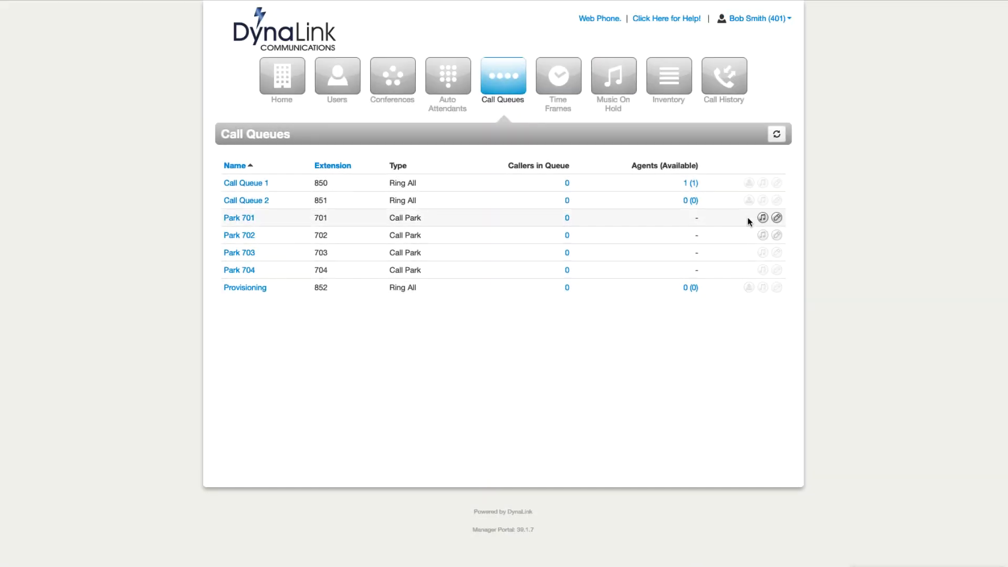
Step: Open Call Queue 1's music on hold and choose the Female Audio Sample MP3 from Downloads as a new song
click(762, 183)
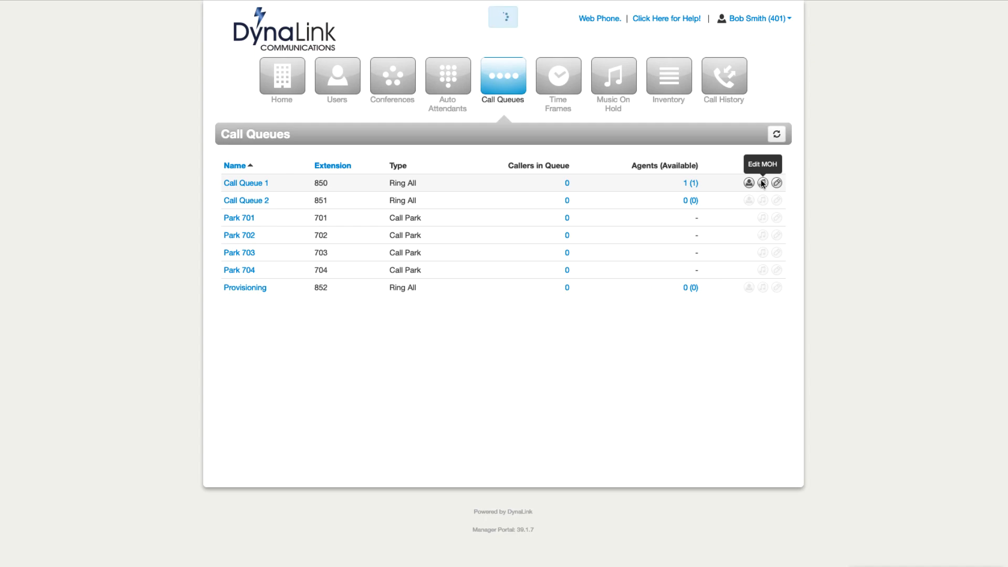
click(754, 166)
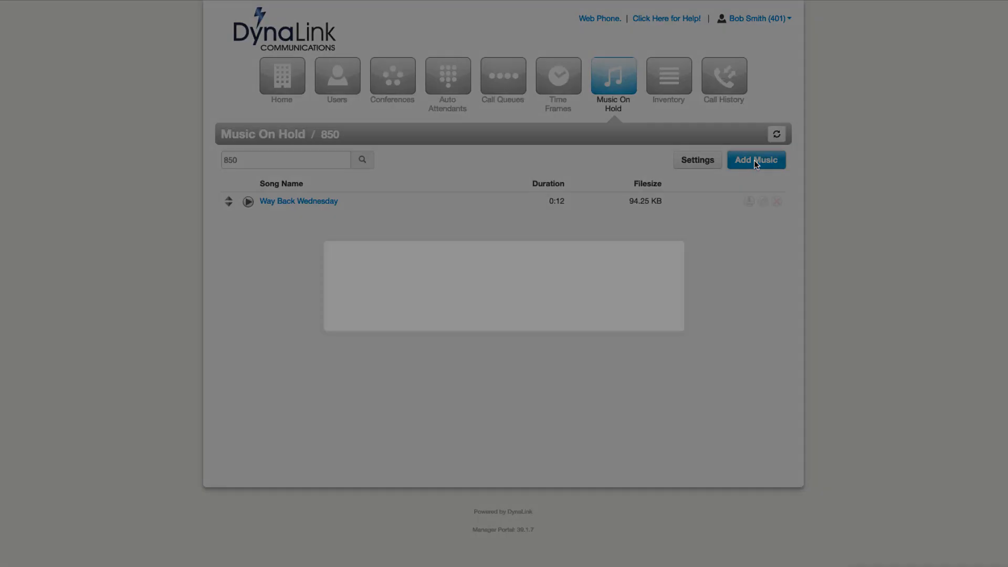
click(412, 263)
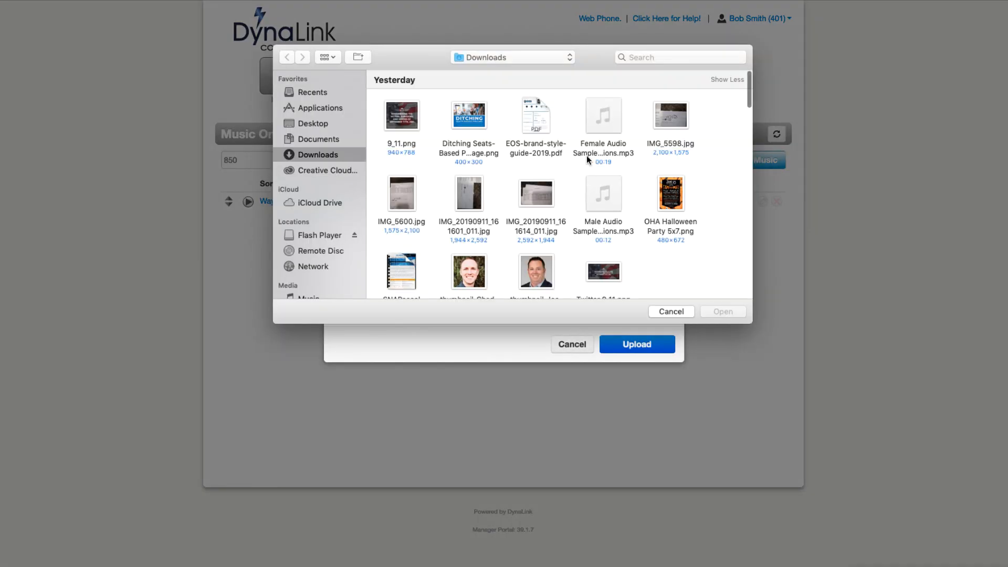
double_click(605, 123)
Step: Name the new song "The Ants Go Marching" and upload it
click(446, 294)
text(The Ants go)
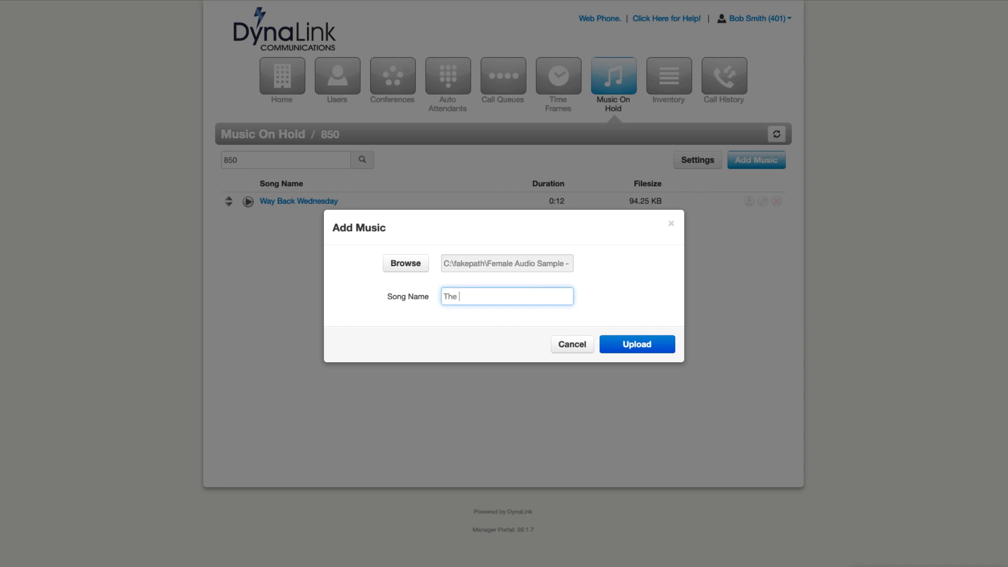
key(BackSpace)
key(BackSpace)
text(Go Marching)
click(642, 344)
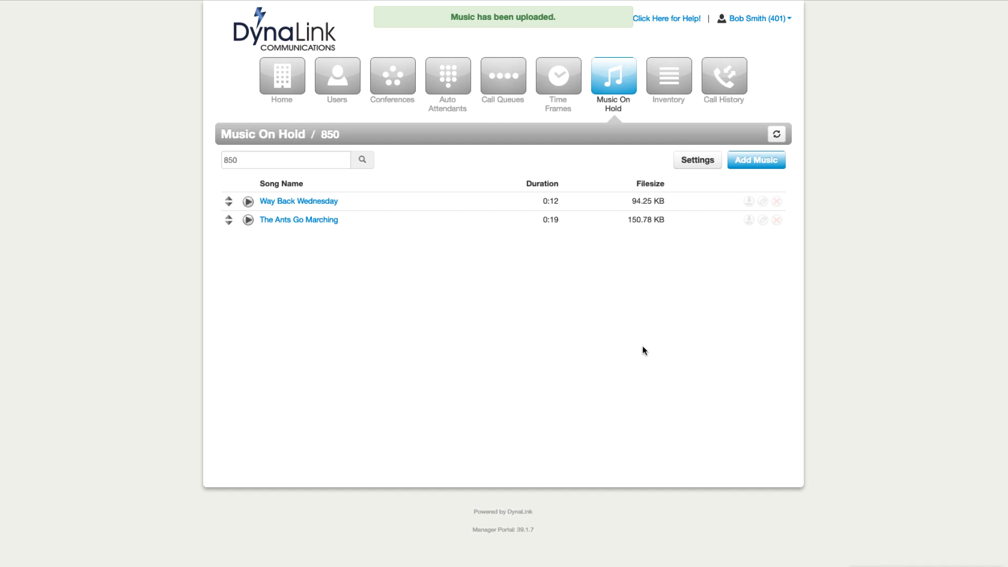
Step: Enable an introductory greeting in the music on hold settings, uploading the Female Audio Sample file as "Call Queue 1 Intro Greeting"
click(689, 157)
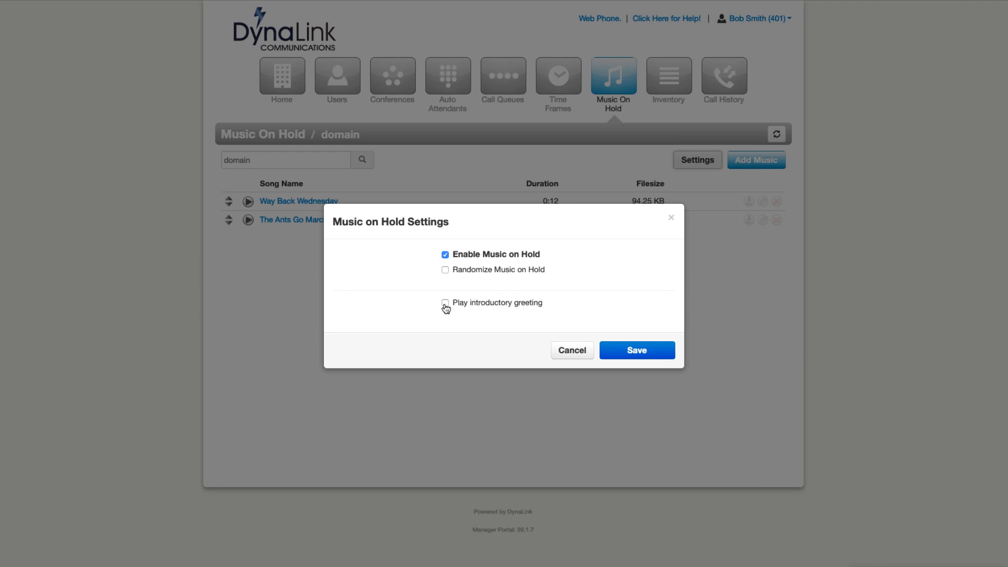
click(445, 303)
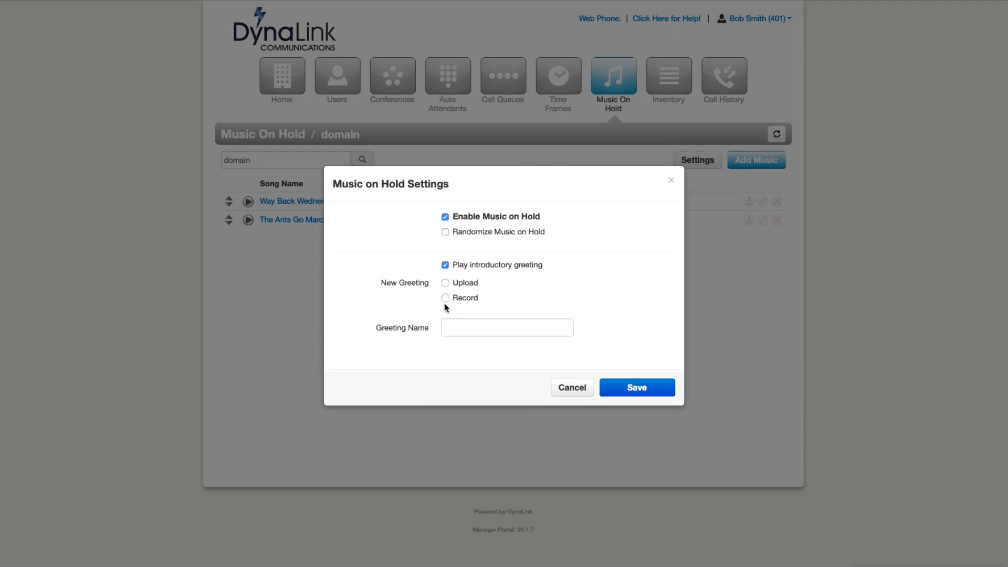
click(445, 283)
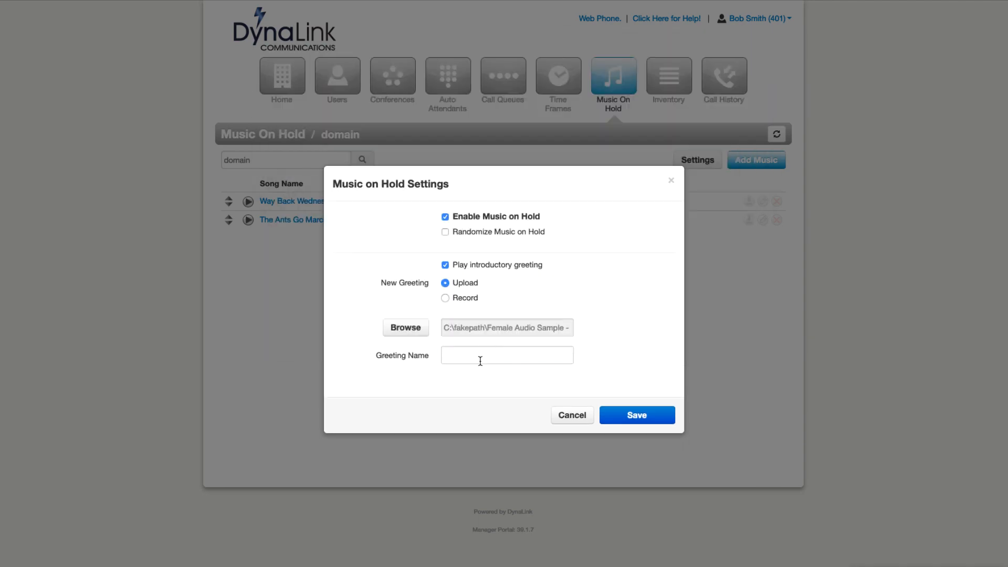
click(480, 361)
text(Call Queue 1 Intro Greeting)
key(Return)
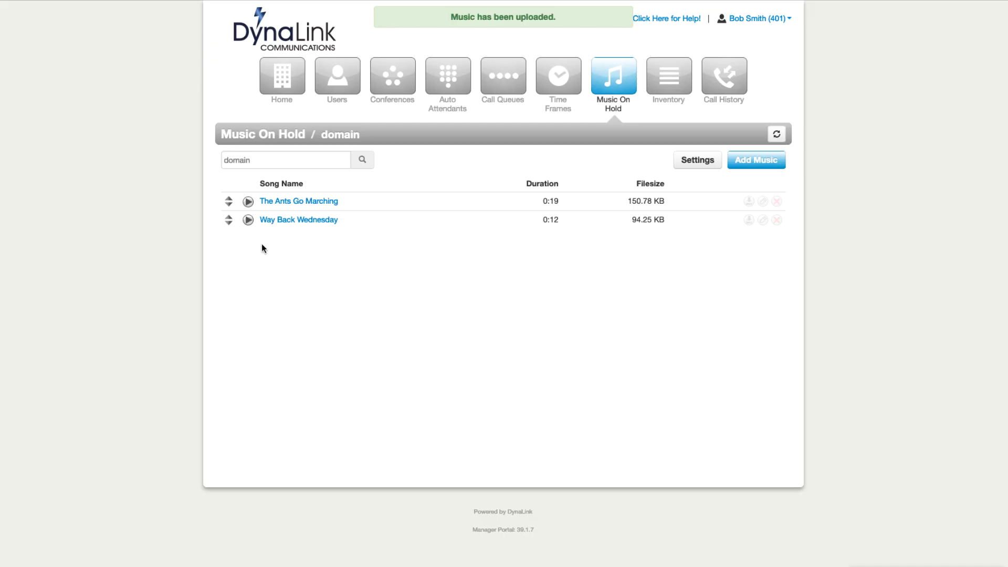
Step: Move "Way Back Wednesday" above "The Ants Go Marching" and save the new song order
drag(230, 220, 229, 202)
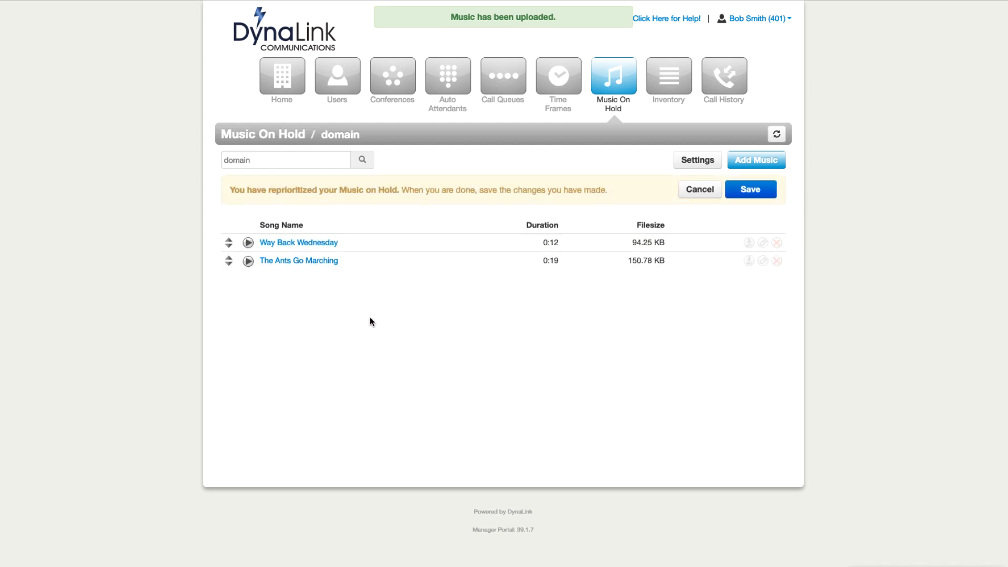
click(737, 196)
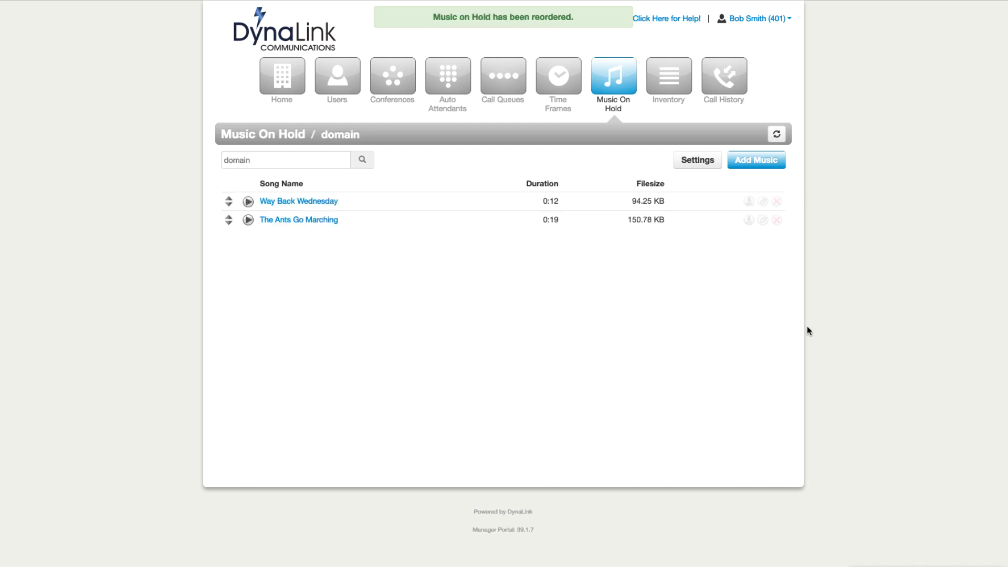
Step: Reopen Call Queue 1's settings from the call queues list and review its in-queue, pre-queue and basic options
click(507, 84)
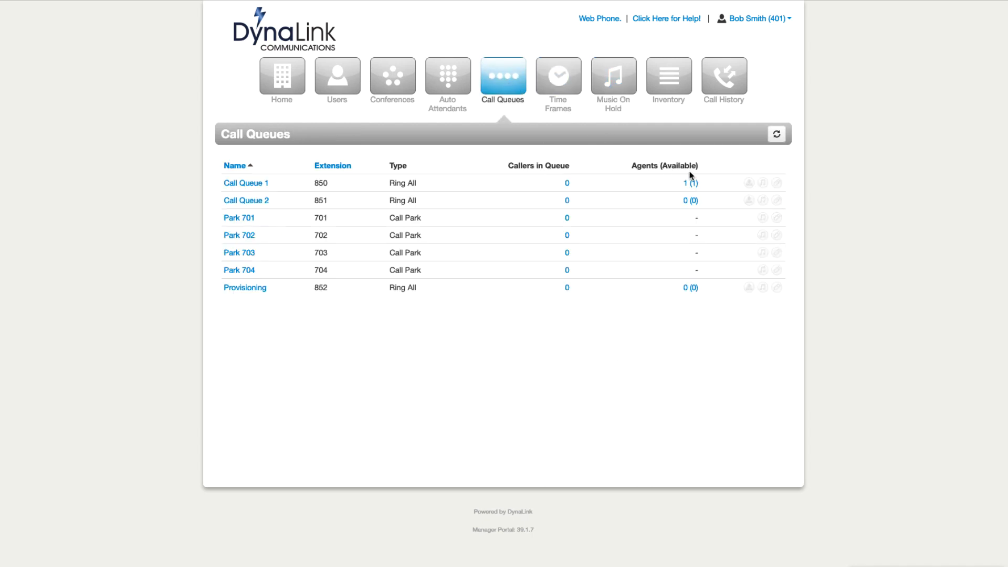
click(779, 183)
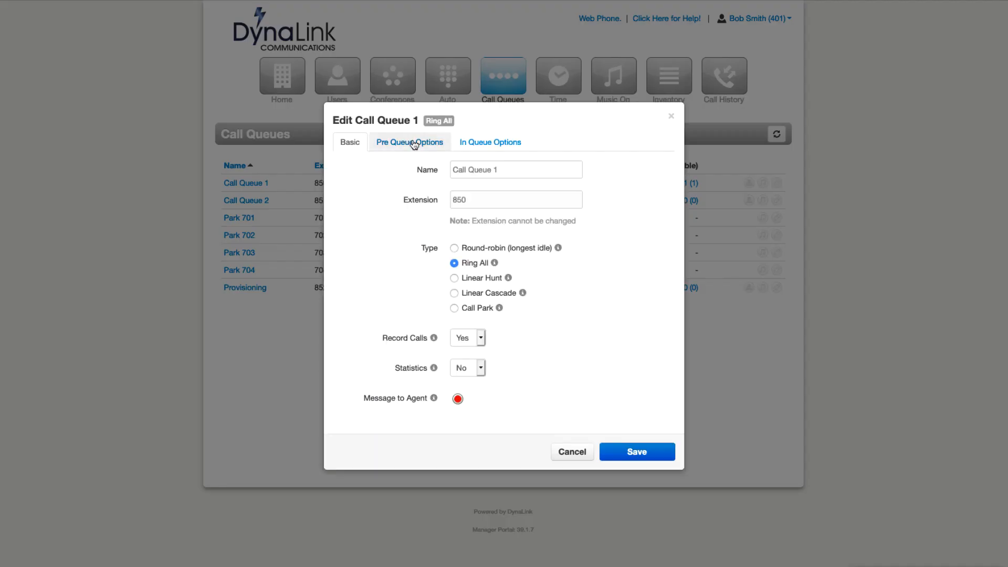
click(492, 143)
click(404, 140)
click(350, 141)
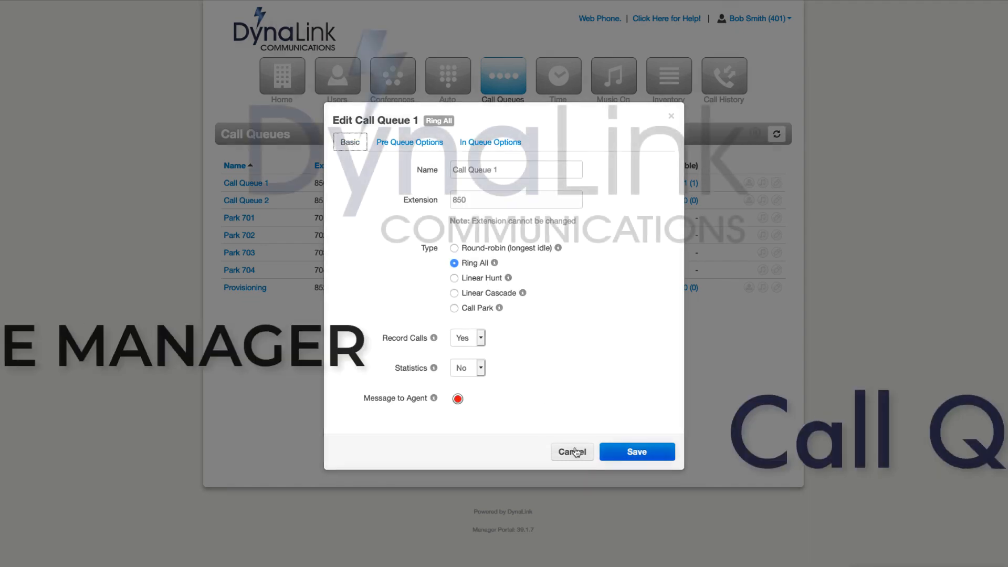